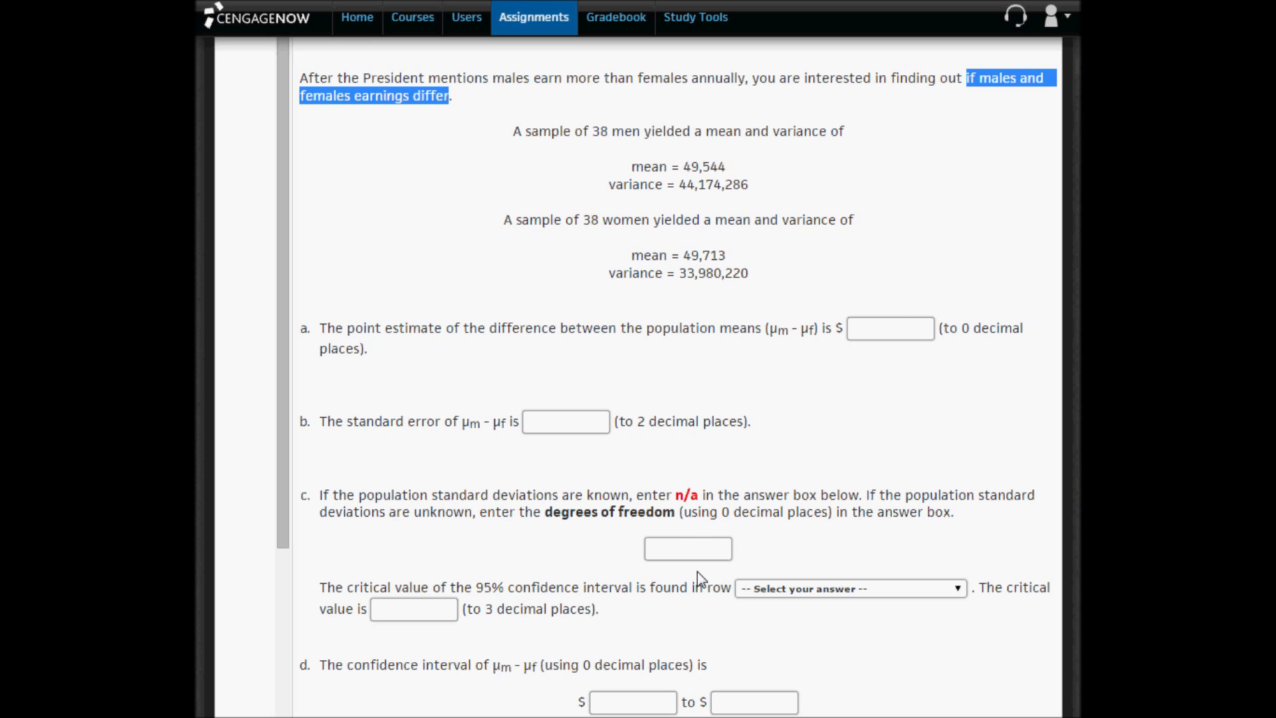
# Examine the men's and women's sample variances in the assignment question and switch to the Excel workbook.
pyautogui.click(739, 565)
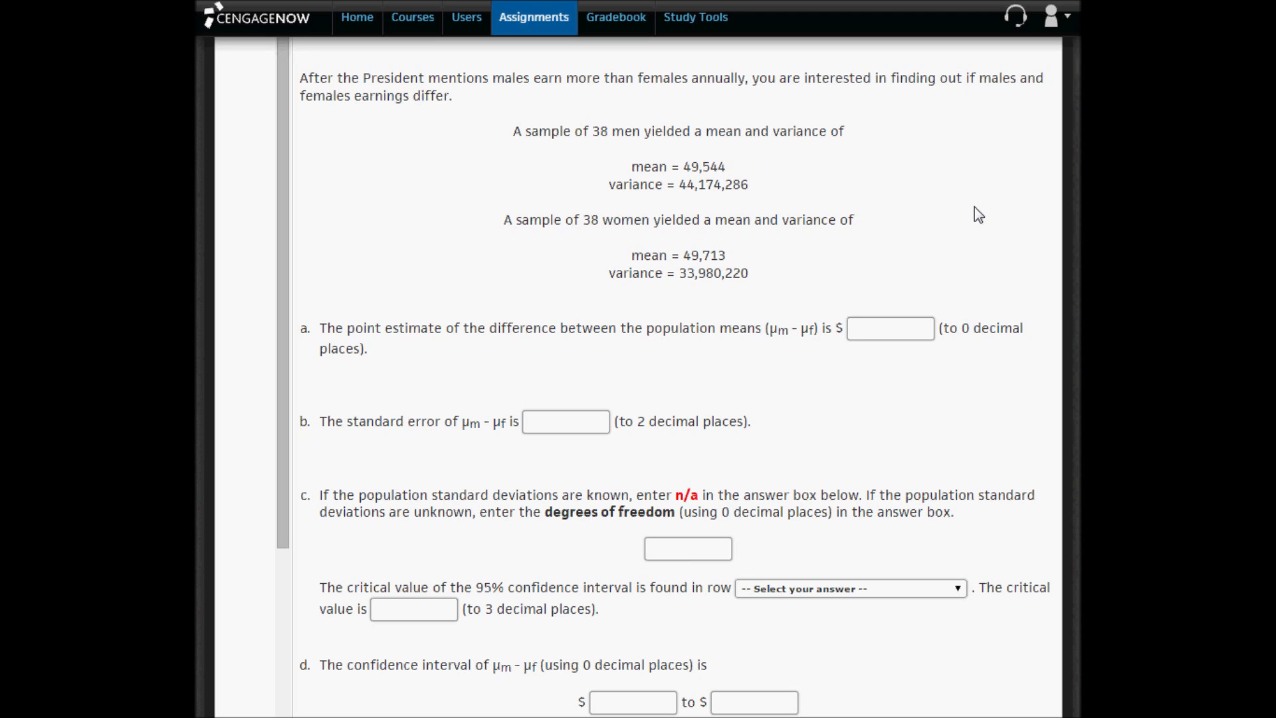
pyautogui.moveTo(607, 184); pyautogui.dragTo(800, 194)
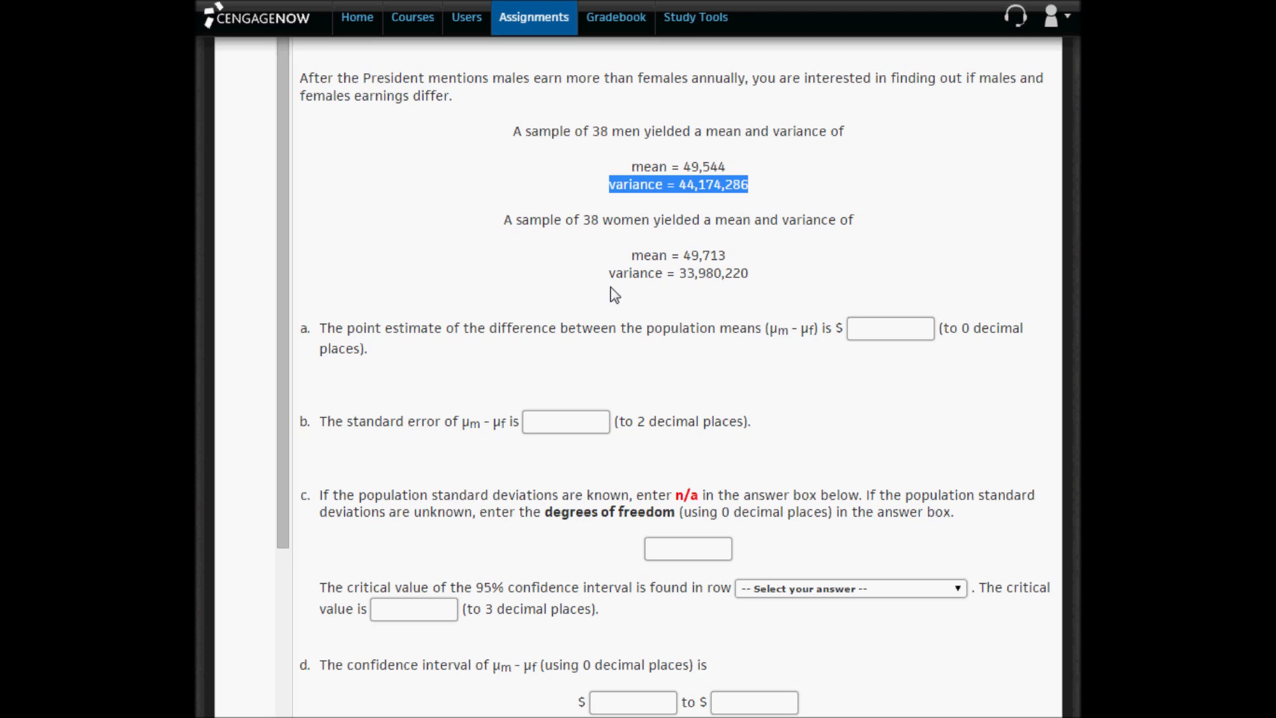
pyautogui.moveTo(607, 273); pyautogui.dragTo(748, 277)
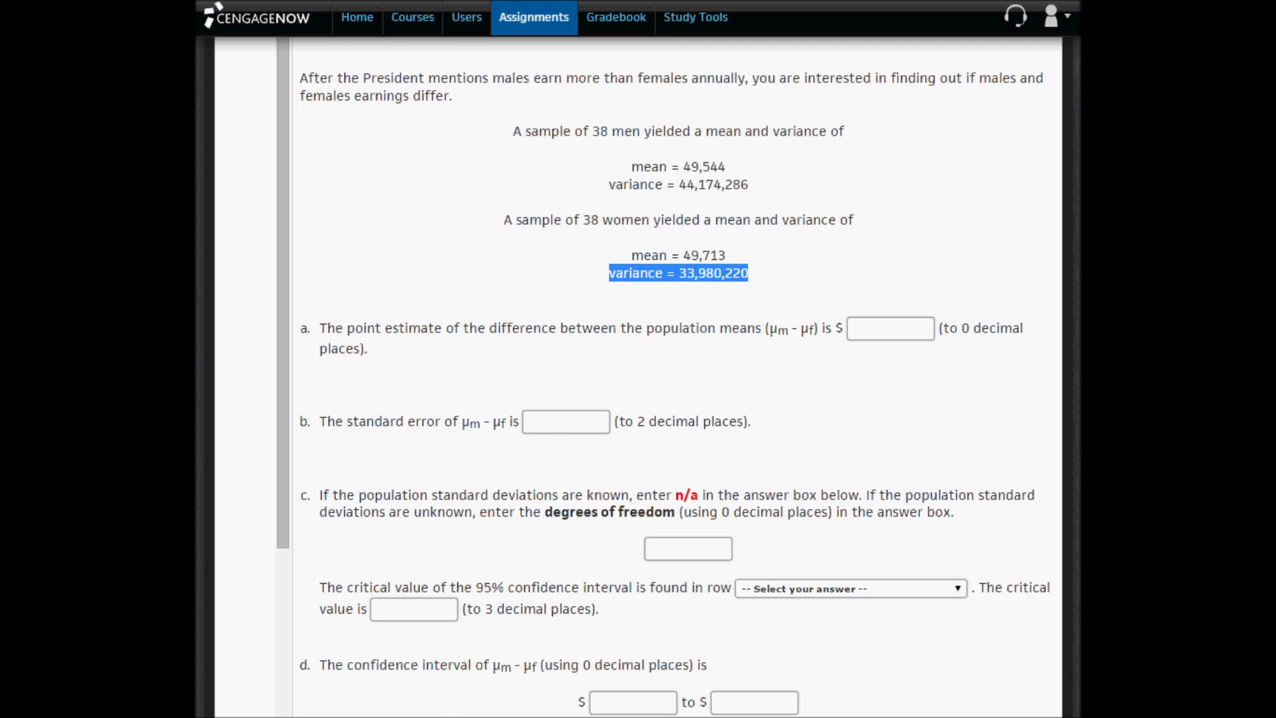
pyautogui.hotkey('alt', 'Tab')
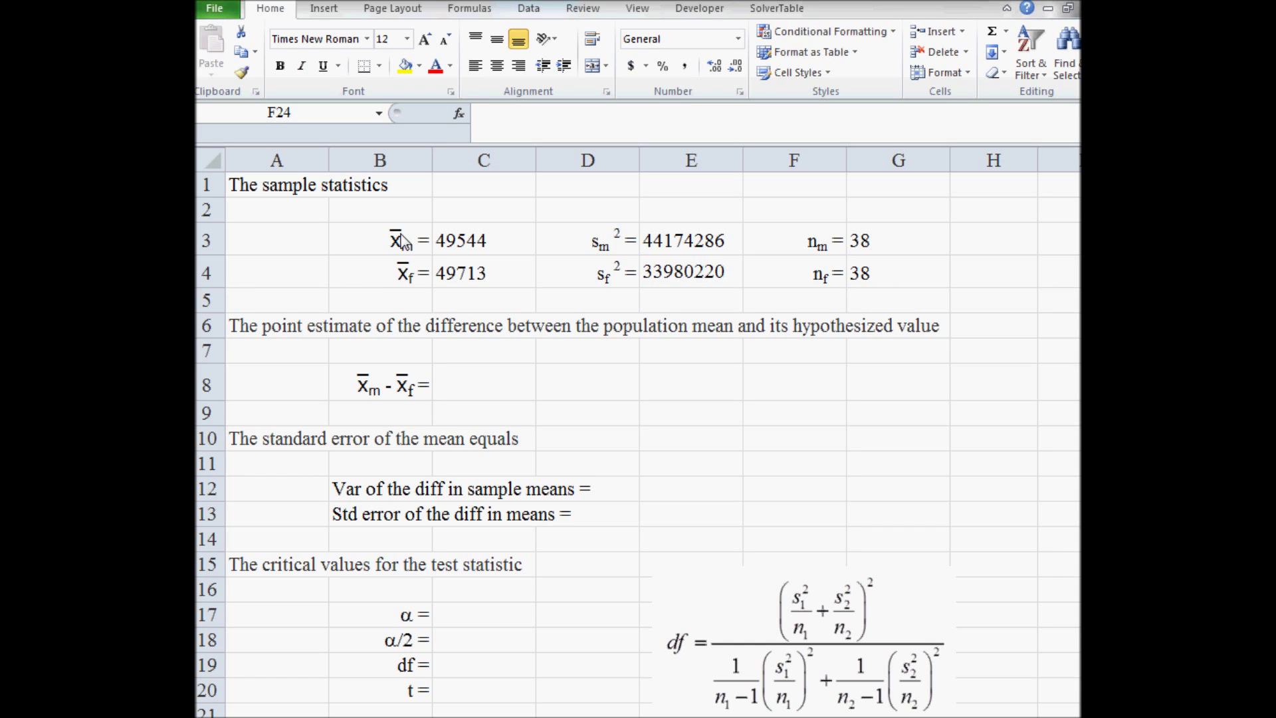
# Review the means, variances and sample sizes of both samples in rows 3 and 4.
pyautogui.moveTo(399, 234); pyautogui.dragTo(914, 238)
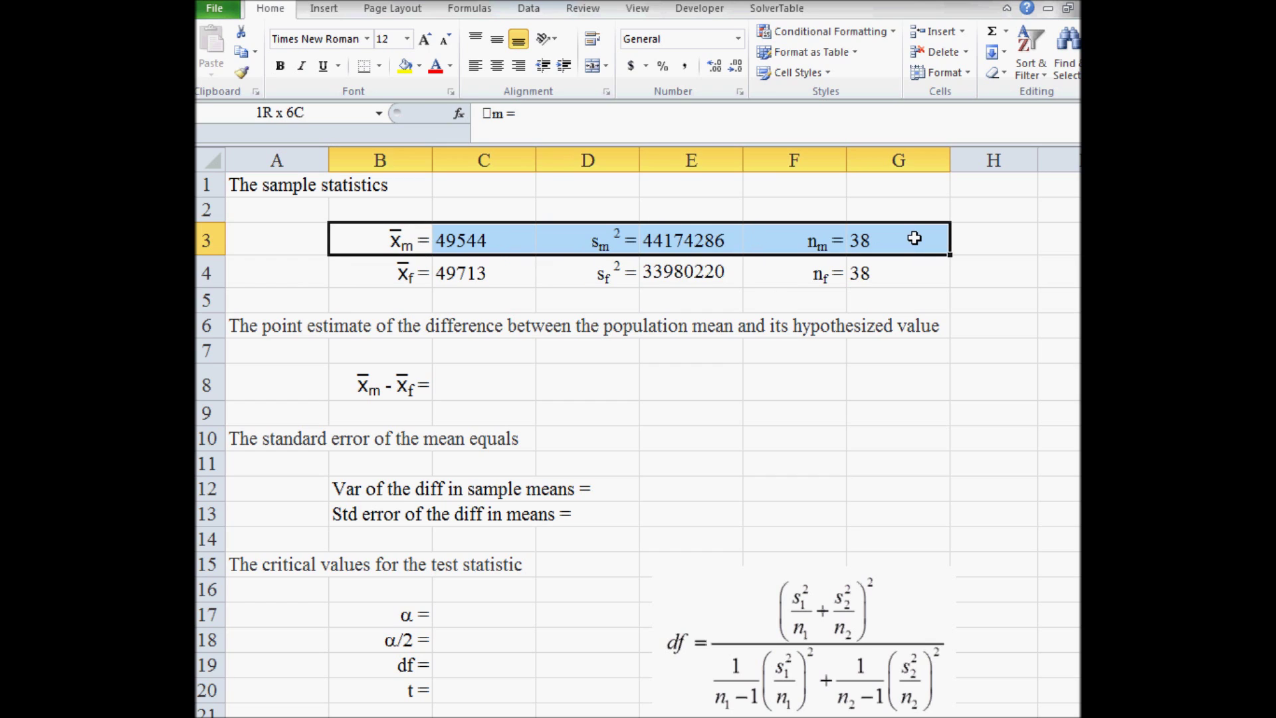
pyautogui.moveTo(379, 277); pyautogui.dragTo(862, 277)
pyautogui.moveTo(489, 240); pyautogui.dragTo(487, 267)
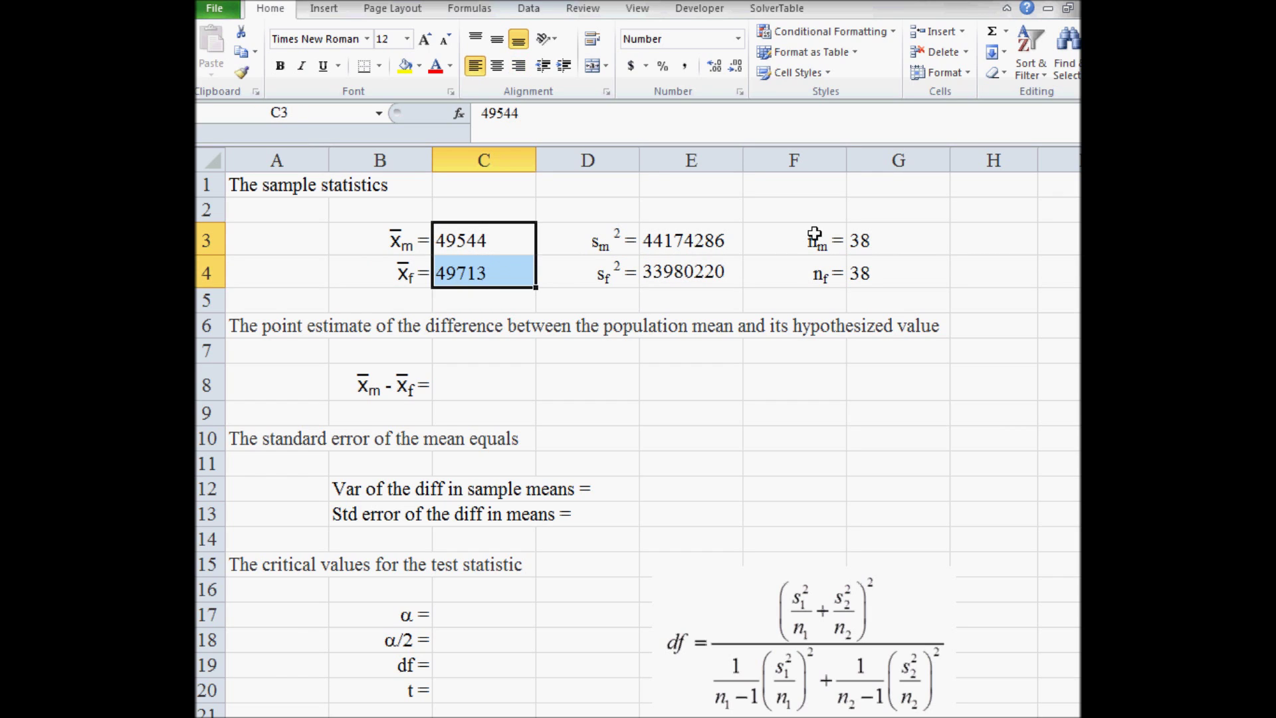
pyautogui.click(697, 238)
pyautogui.moveTo(696, 238); pyautogui.dragTo(698, 272)
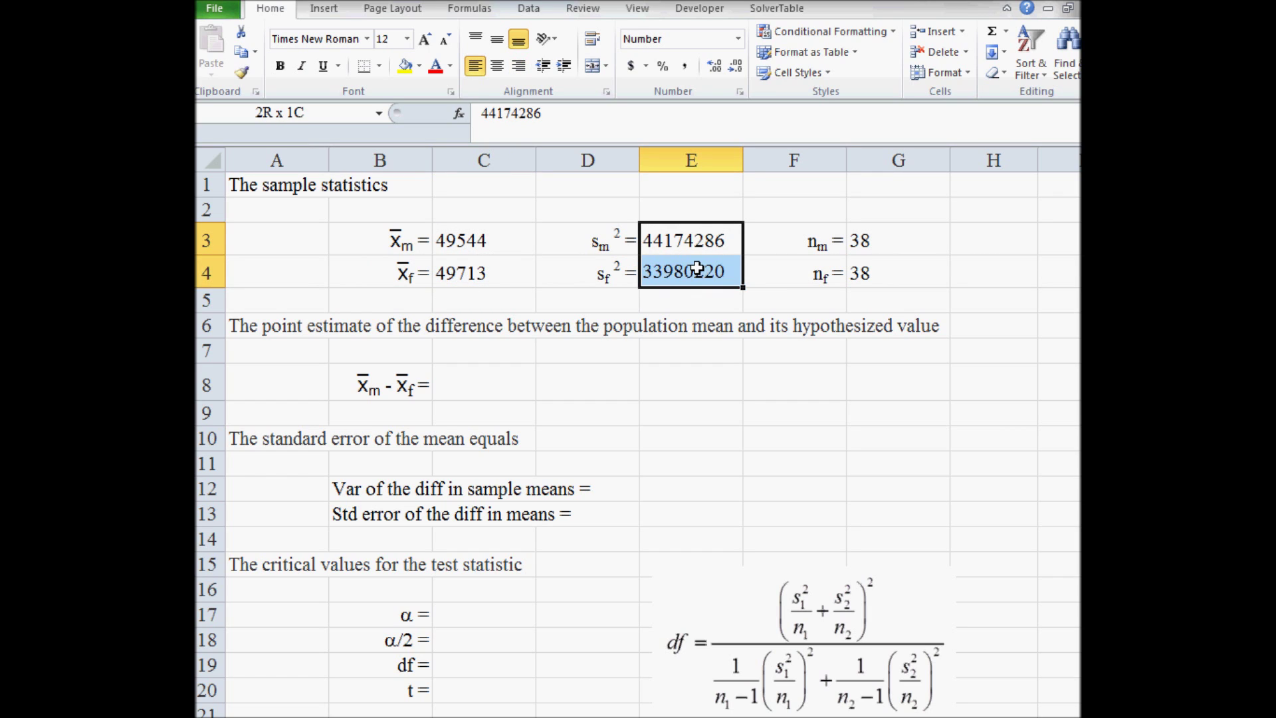
pyautogui.moveTo(873, 239); pyautogui.dragTo(879, 272)
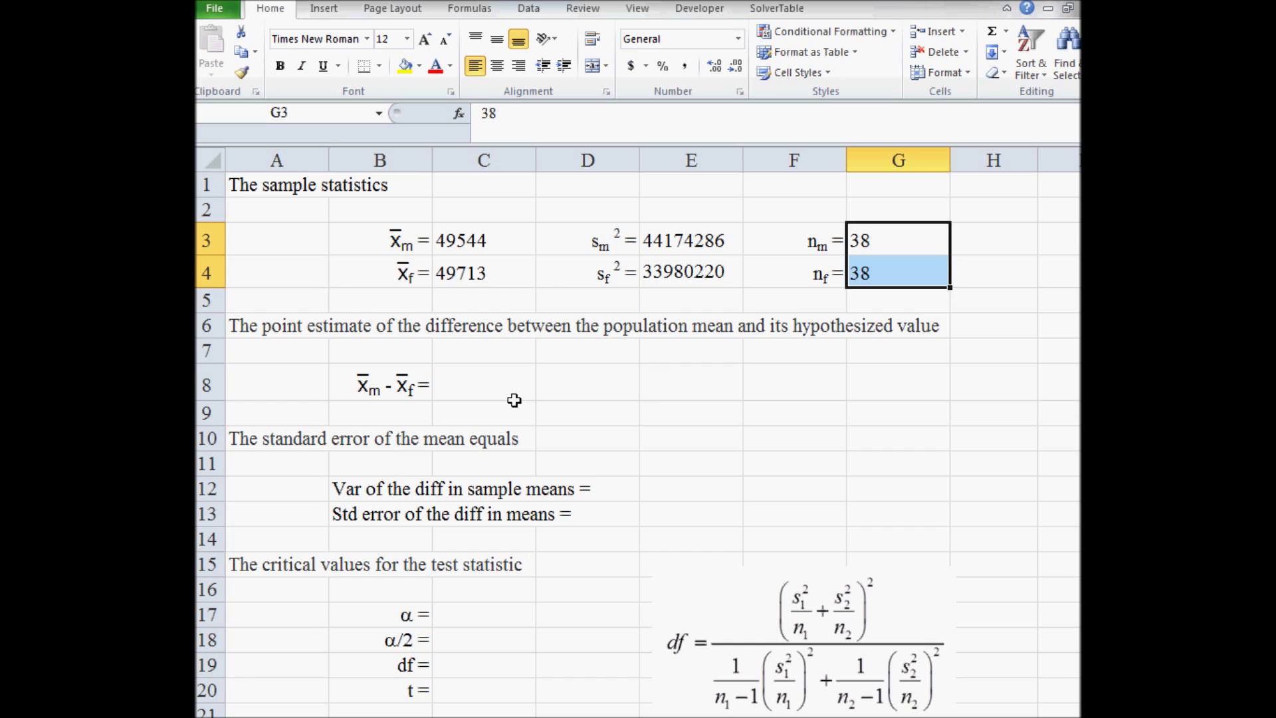
# Calculate the point estimate of the difference in means in C8 with the formula =C3-C4.
pyautogui.click(467, 386)
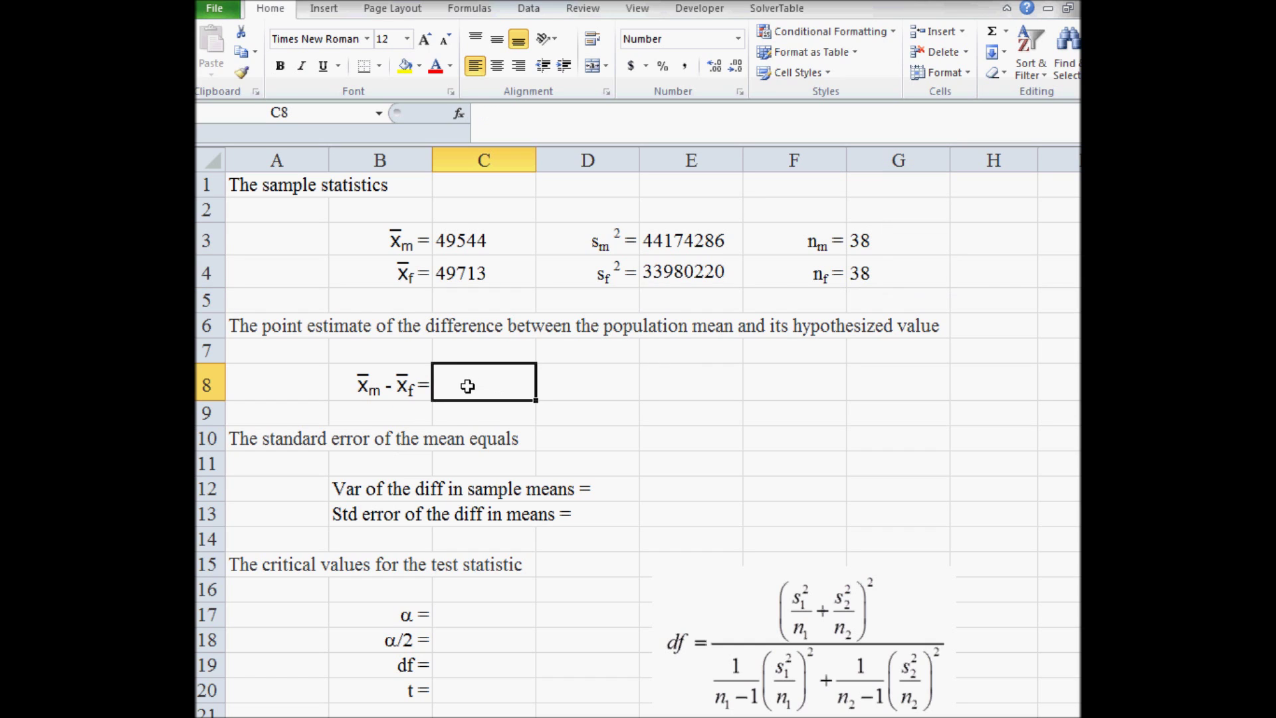
pyautogui.write('=')
pyautogui.press('Up')
pyautogui.press('Up')
pyautogui.press('Up')
pyautogui.press('Up')
pyautogui.press('Up')
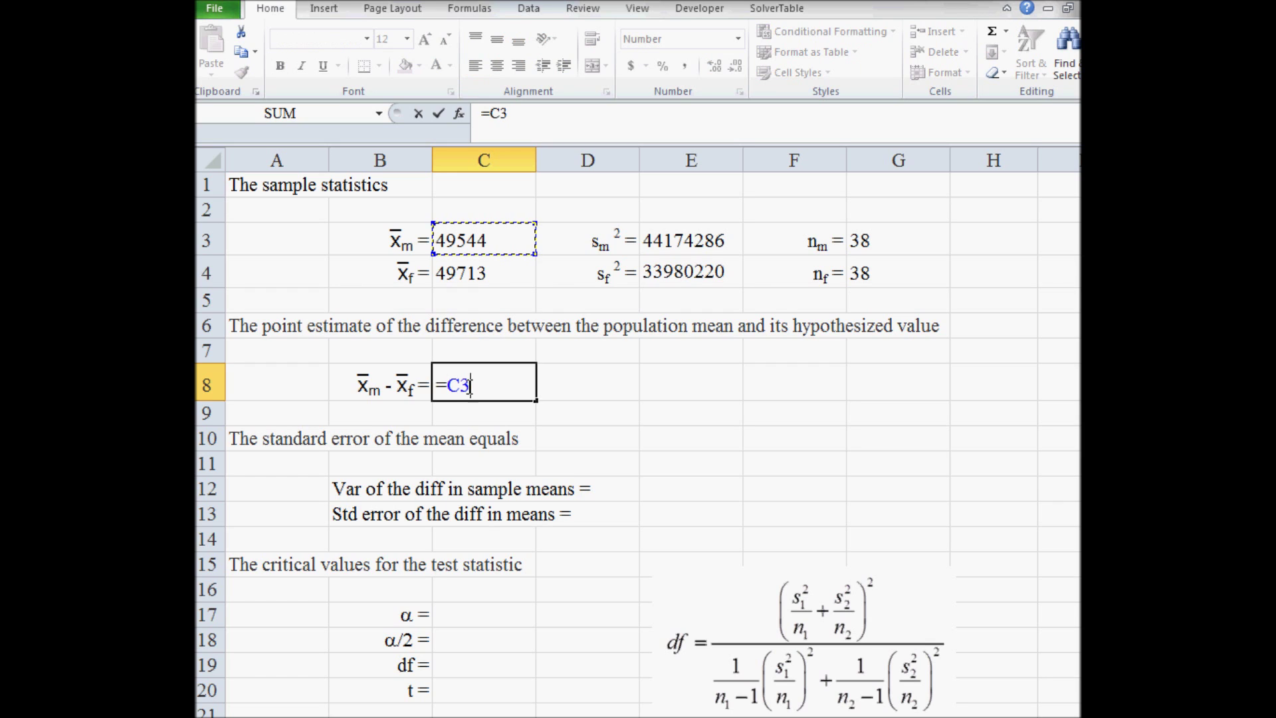
pyautogui.write('-')
pyautogui.press('Up')
pyautogui.press('Up')
pyautogui.press('Up')
pyautogui.press('Up')
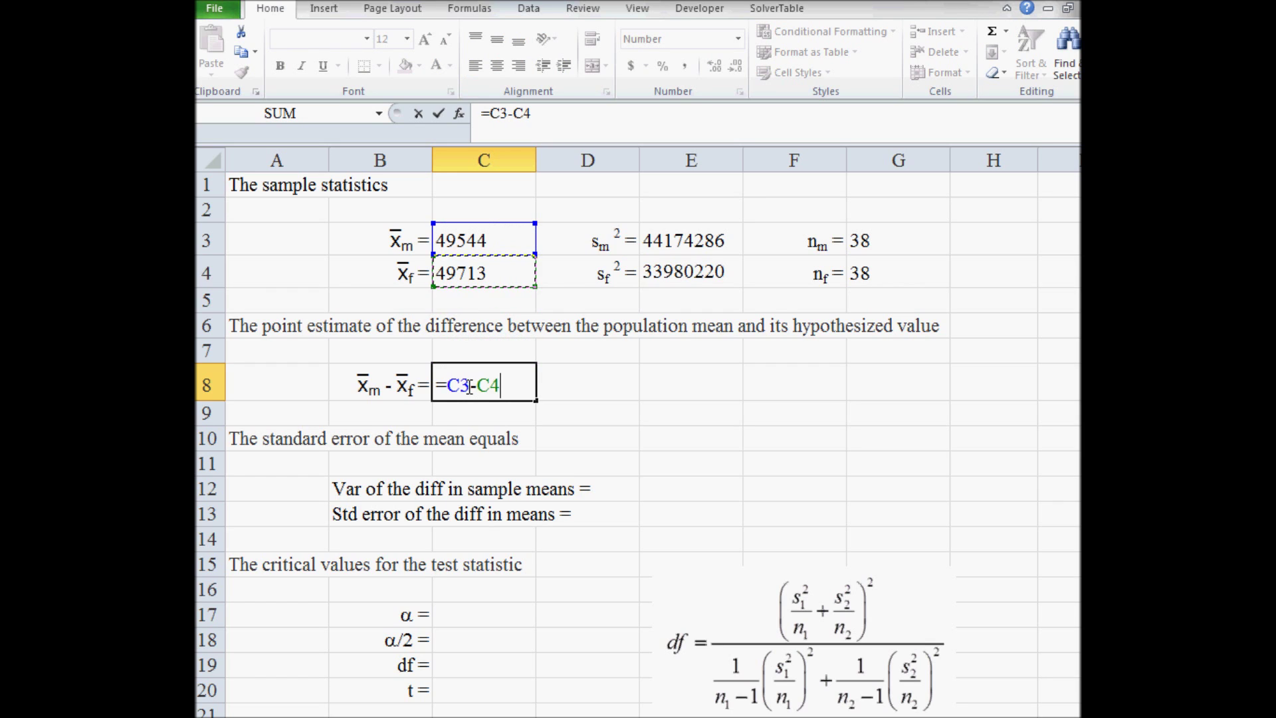
pyautogui.press('Return')
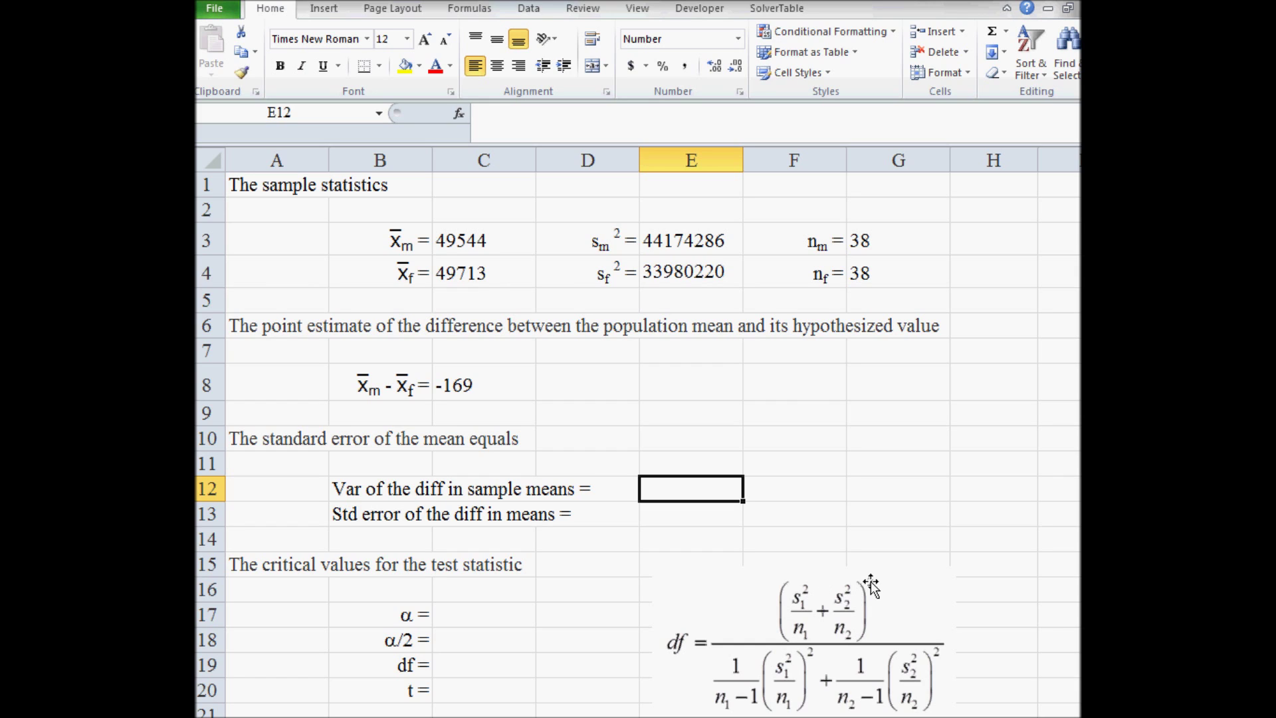
# Calculate the variance of the difference in sample means in E12 with the formula =E3/G3+E4/G4.
pyautogui.doubleClick(680, 488)
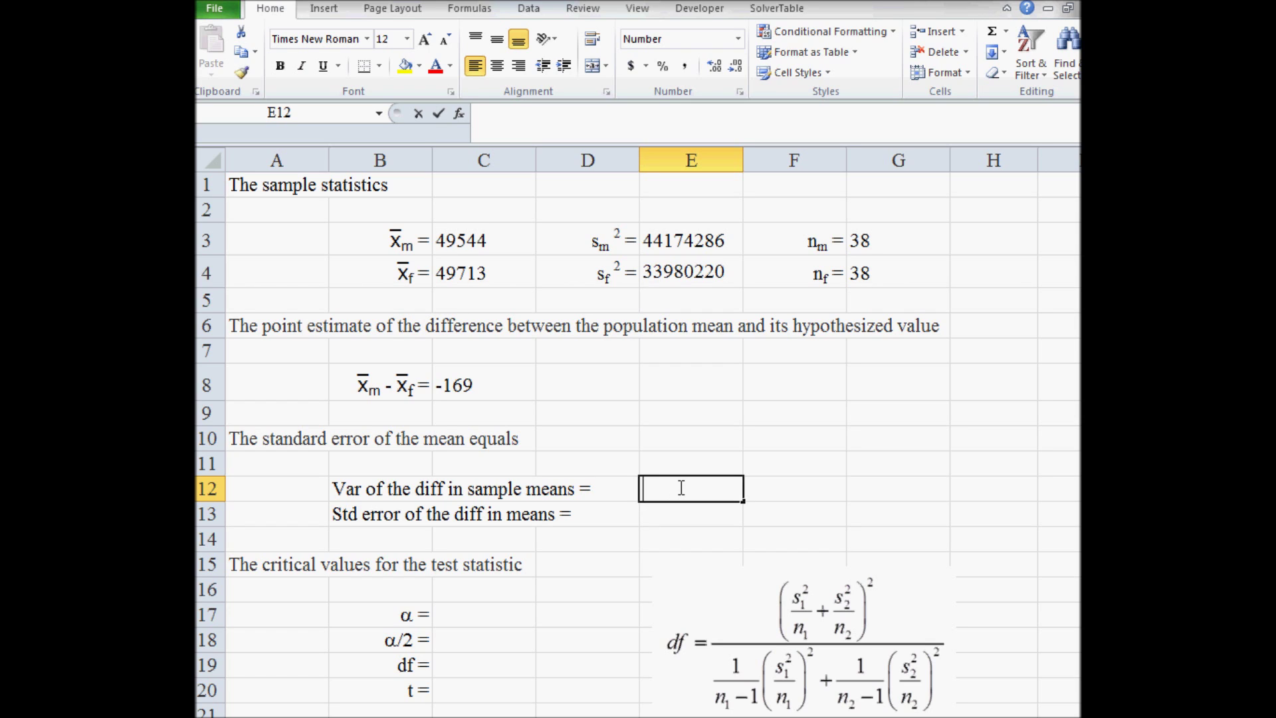
pyautogui.write('=')
pyautogui.press('Up')
pyautogui.press('Up')
pyautogui.press('Up')
pyautogui.press('Up')
pyautogui.press('Up')
pyautogui.press('Up')
pyautogui.press('Up')
pyautogui.press('Up')
pyautogui.press('Up')
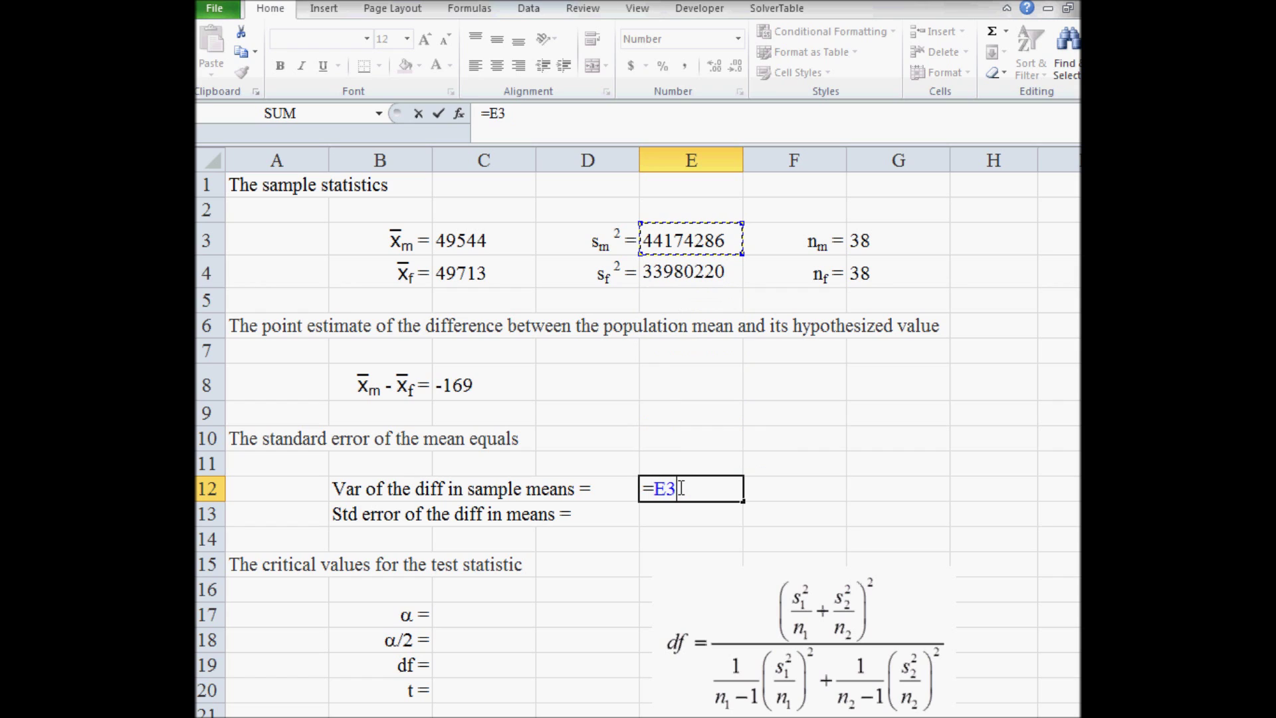
pyautogui.write('/')
pyautogui.press('Up')
pyautogui.press('Up')
pyautogui.press('Up')
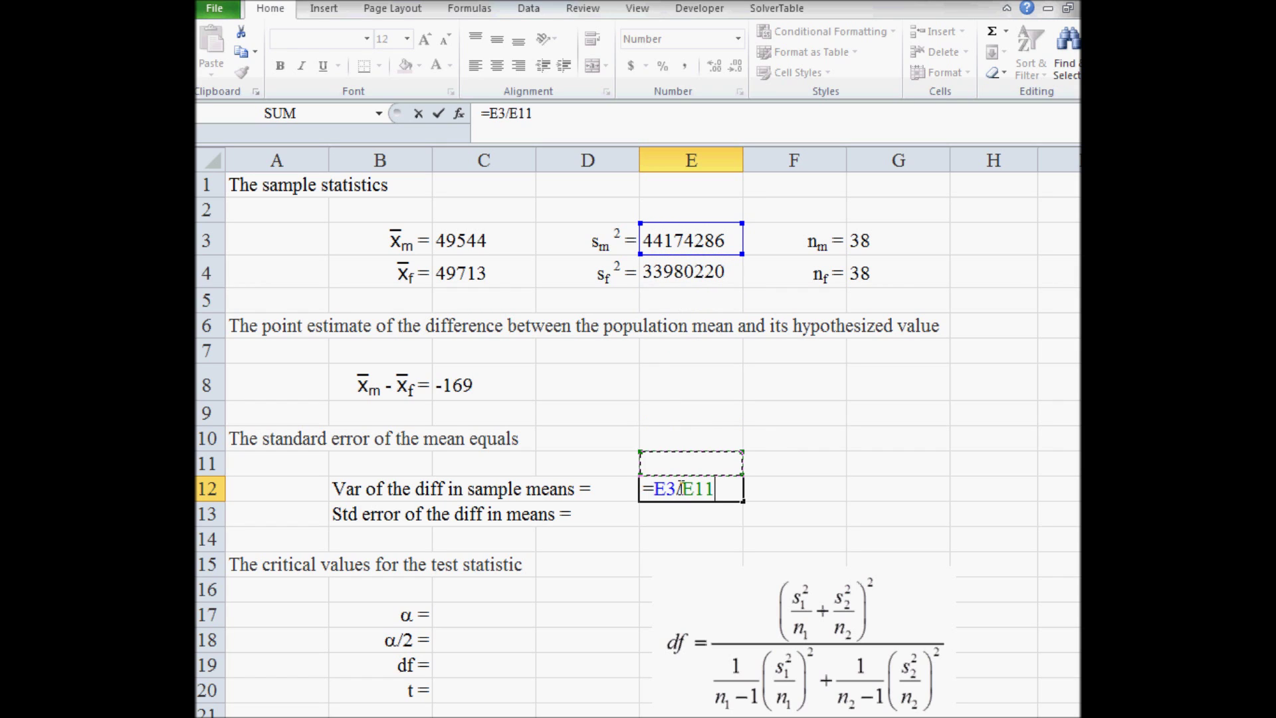
pyautogui.press('Up')
pyautogui.press('Up')
pyautogui.press('Up')
pyautogui.press('Up')
pyautogui.press('Up')
pyautogui.press('Up')
pyautogui.press('Right')
pyautogui.press('Right')
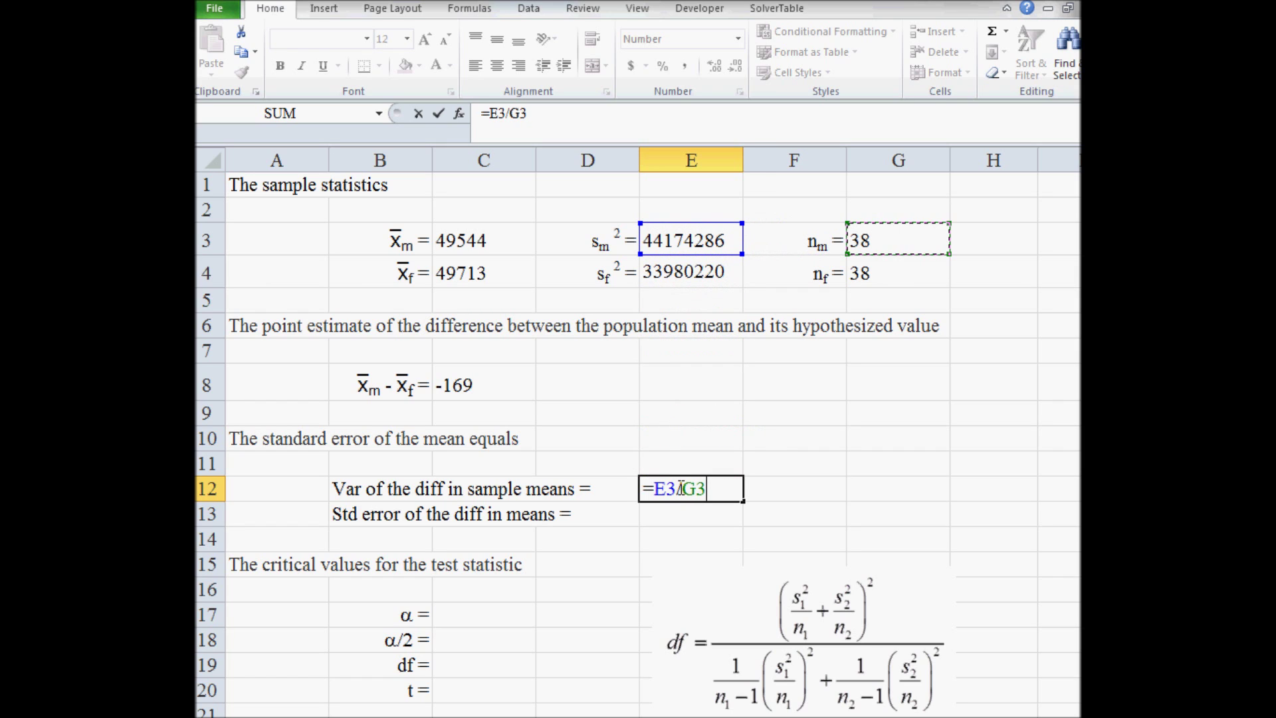
pyautogui.write('+')
pyautogui.press('Up')
pyautogui.press('Up')
pyautogui.press('Up')
pyautogui.press('Up')
pyautogui.press('Up')
pyautogui.press('Up')
pyautogui.press('Up')
pyautogui.press('Up')
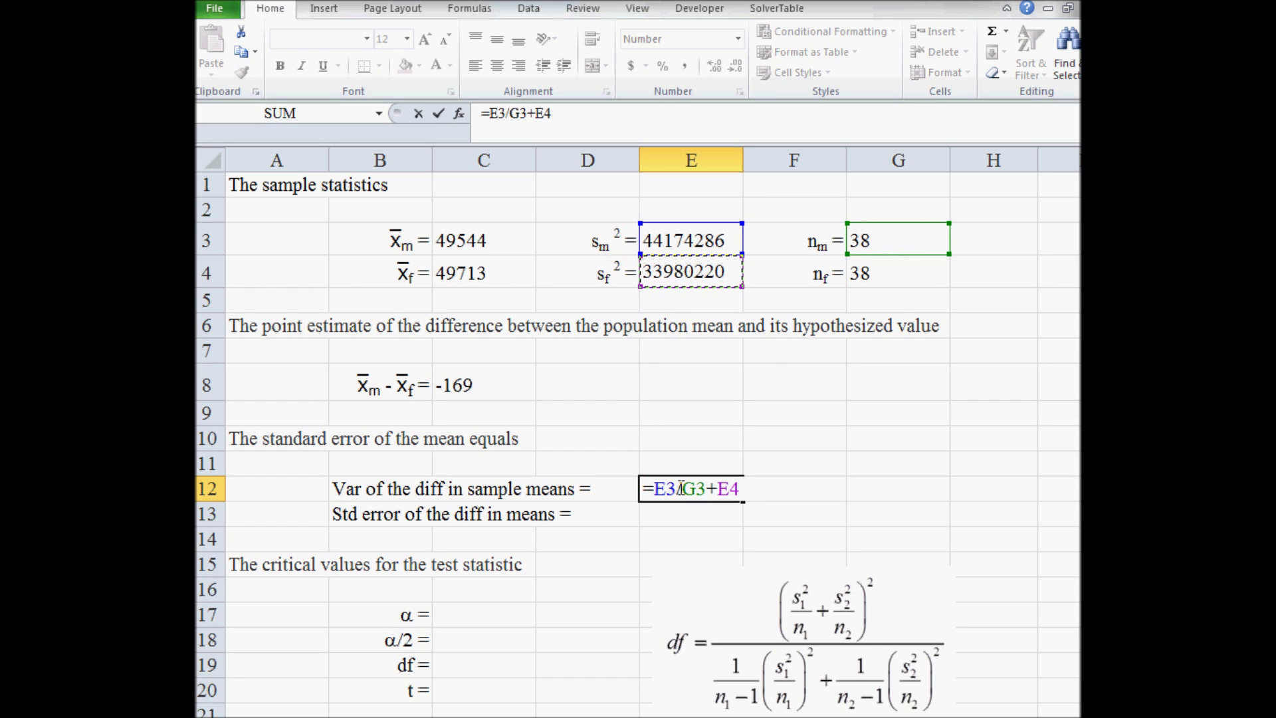
pyautogui.write('/')
pyautogui.press('Up')
pyautogui.press('Up')
pyautogui.press('Up')
pyautogui.press('Up')
pyautogui.press('Up')
pyautogui.press('Up')
pyautogui.press('Up')
pyautogui.press('Up')
pyautogui.press('Right')
pyautogui.press('Right')
pyautogui.press('Return')
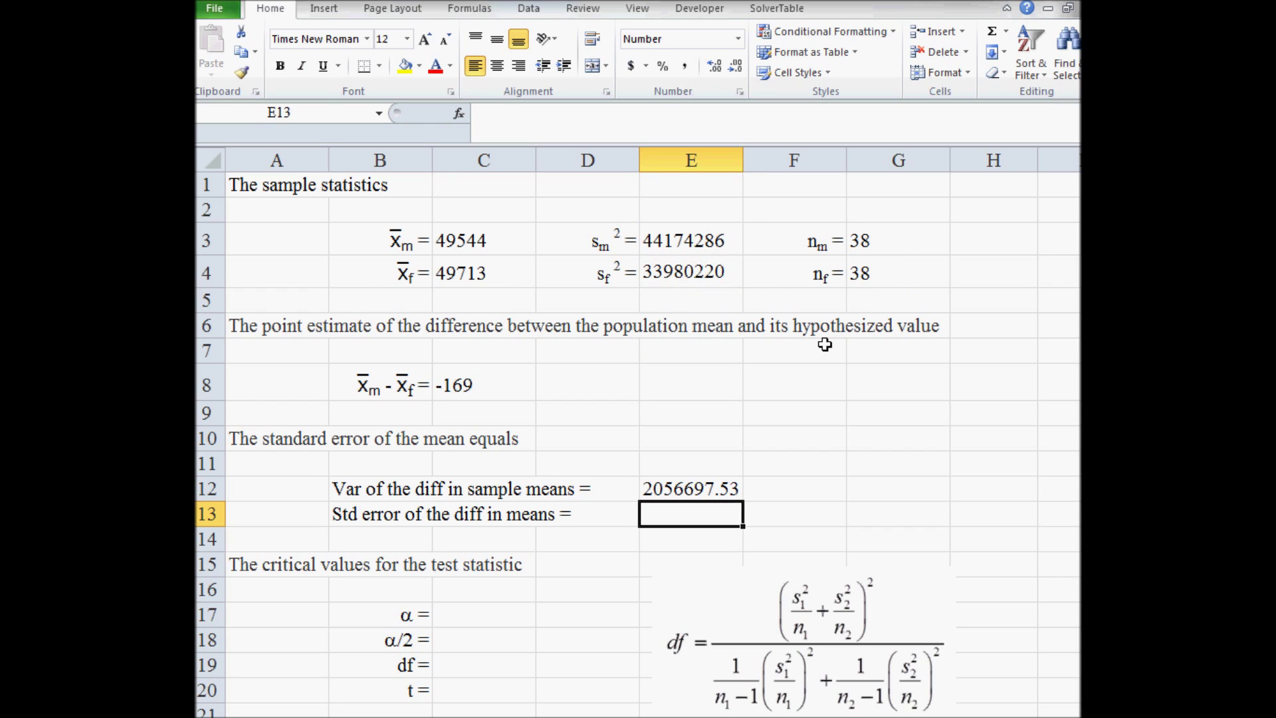
# Calculate the standard error of the difference in means in E13 as the square root of E12 using SQRT.
pyautogui.write('=sq')
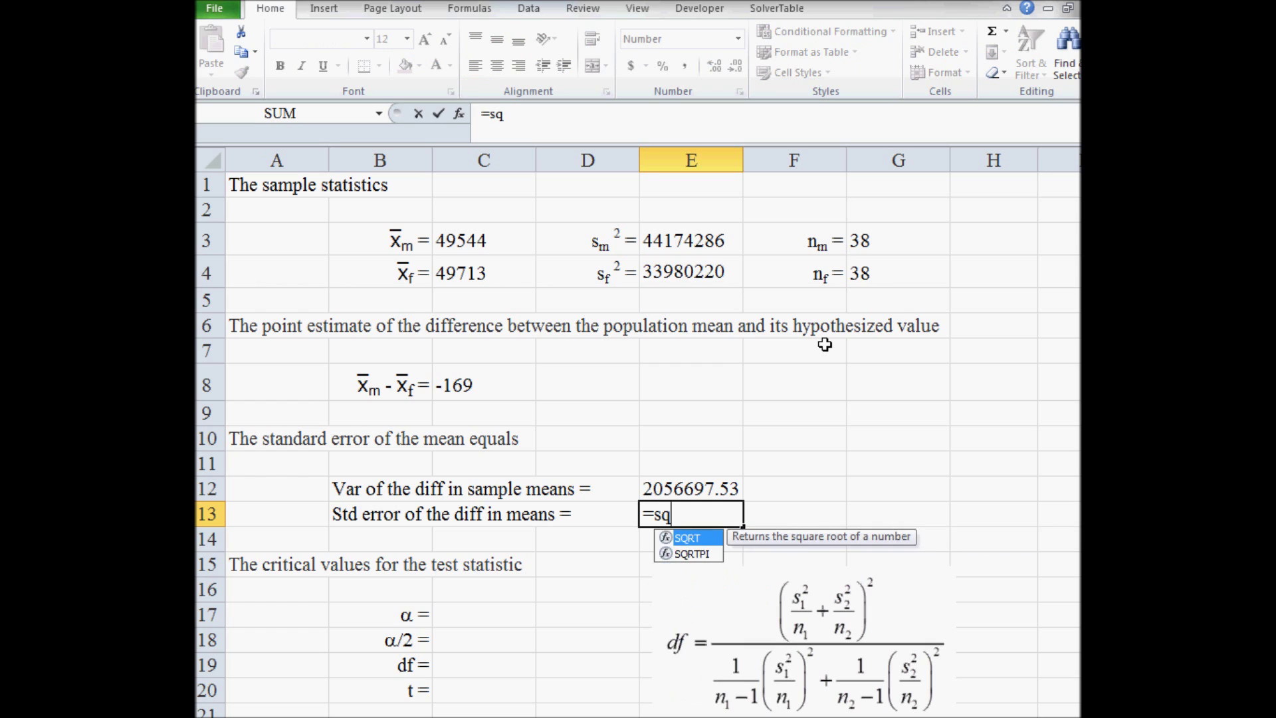
pyautogui.write('rt(')
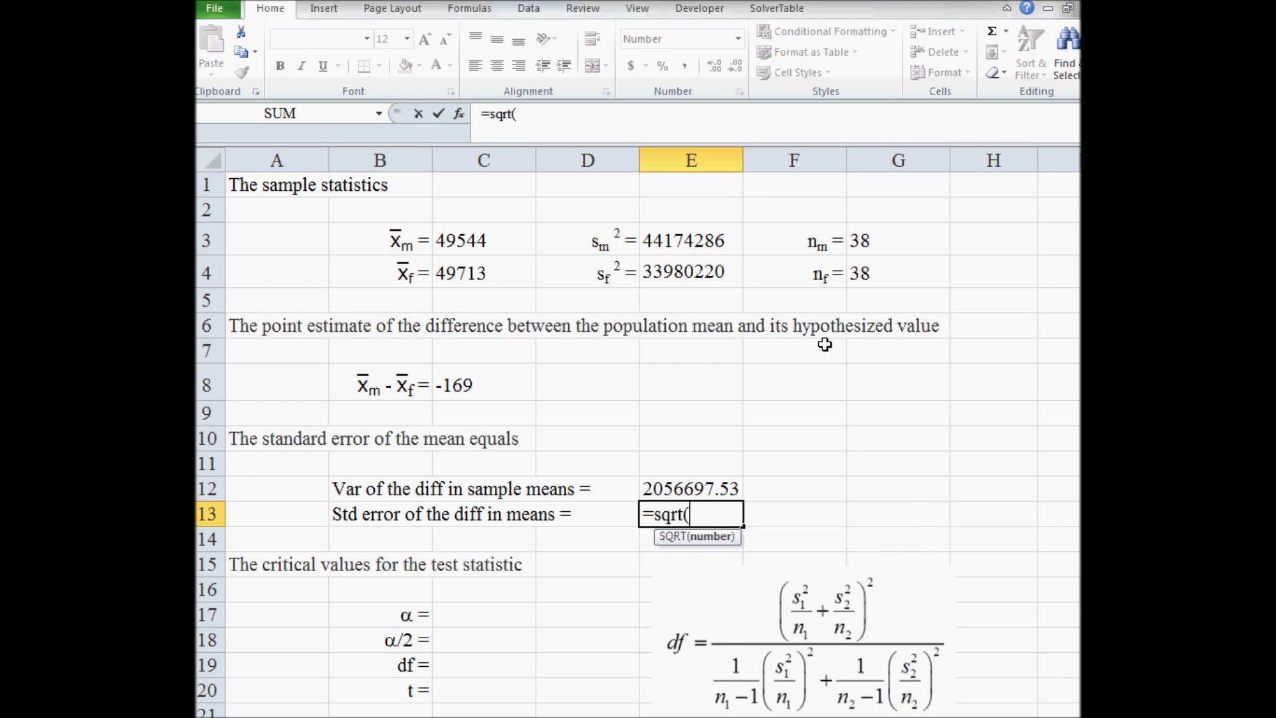
pyautogui.press('Up')
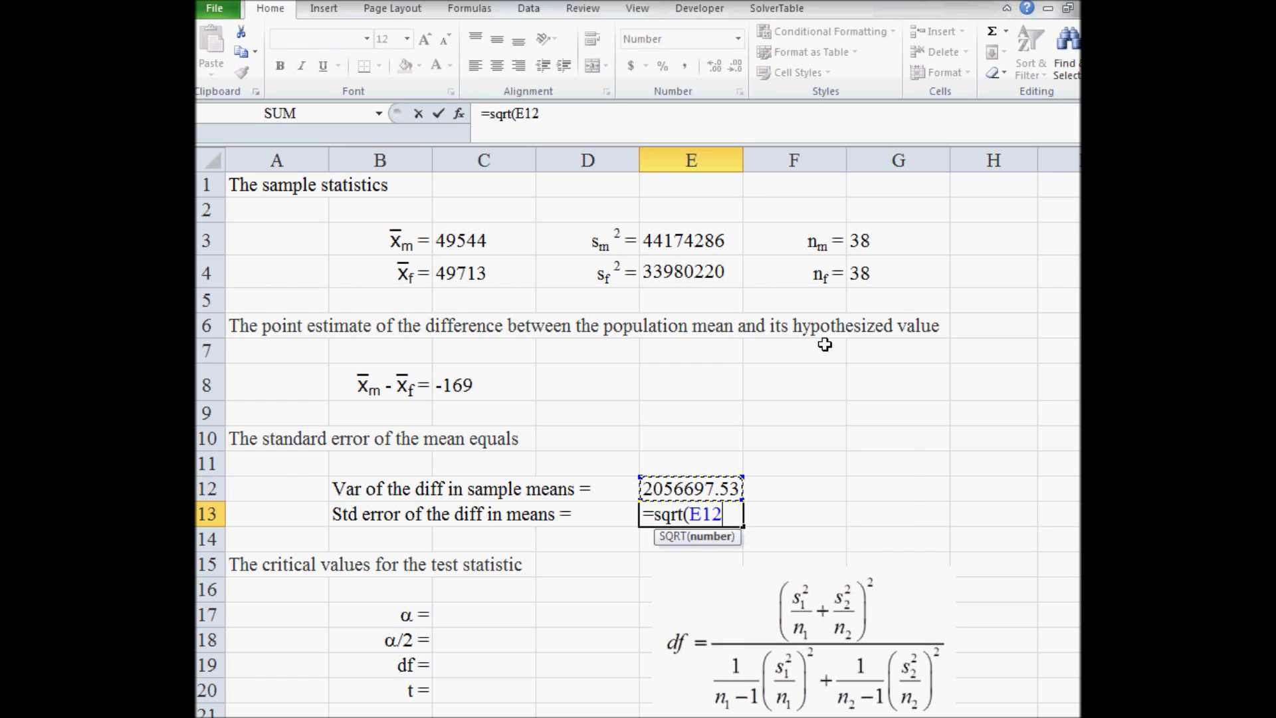
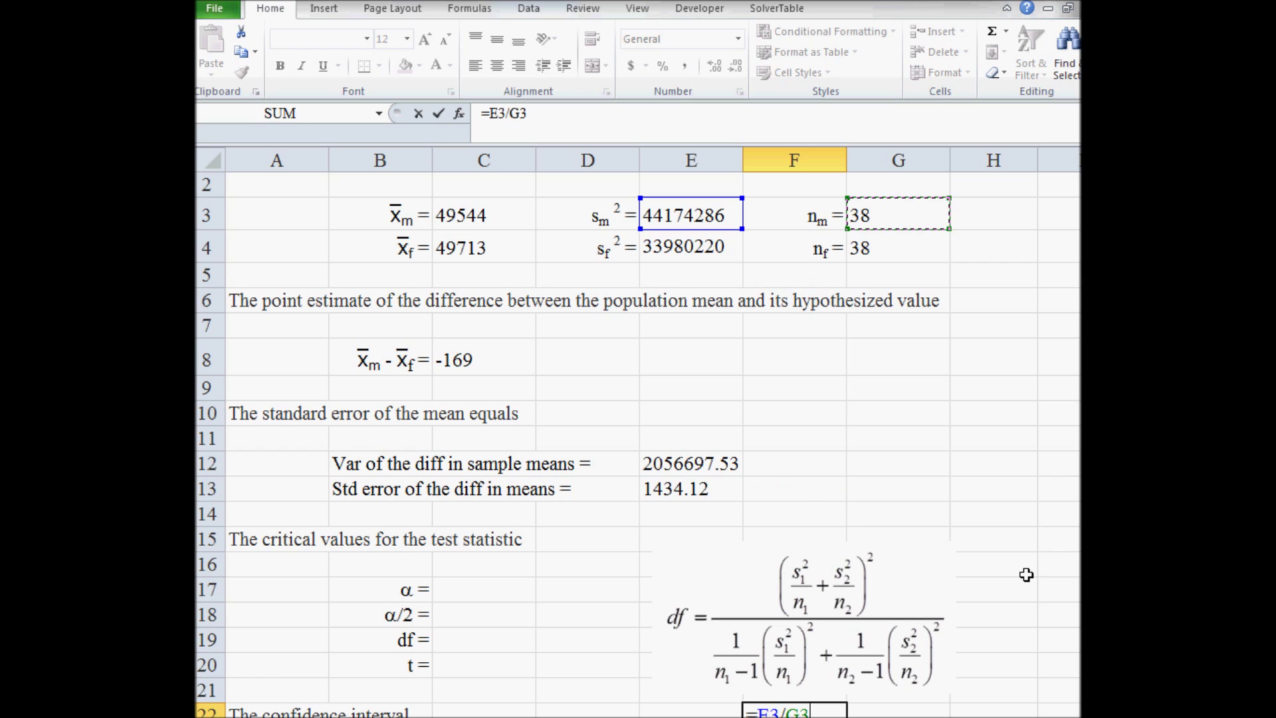
# Enter the variance-to-sample-size ratios for the degrees of freedom, =E3/G3 in F22 and =E4/G4 in H22.
pyautogui.press('Up')
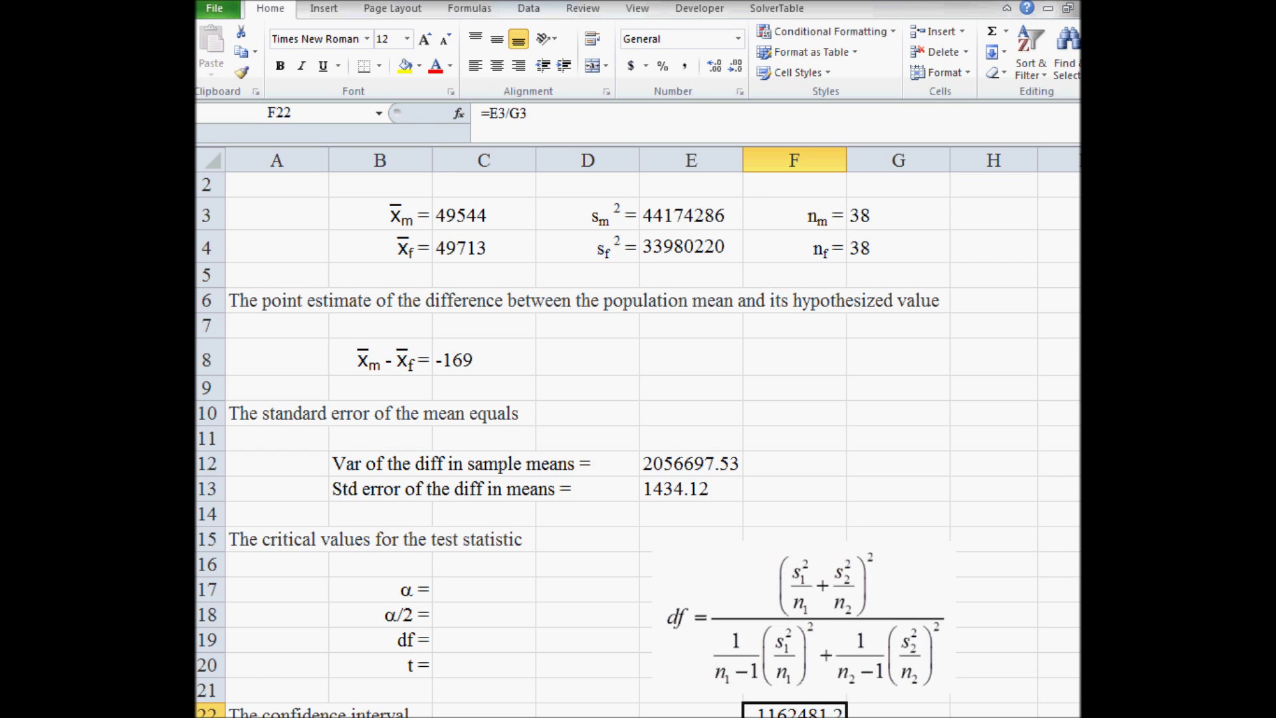
pyautogui.scroll(-2, 843, 632)
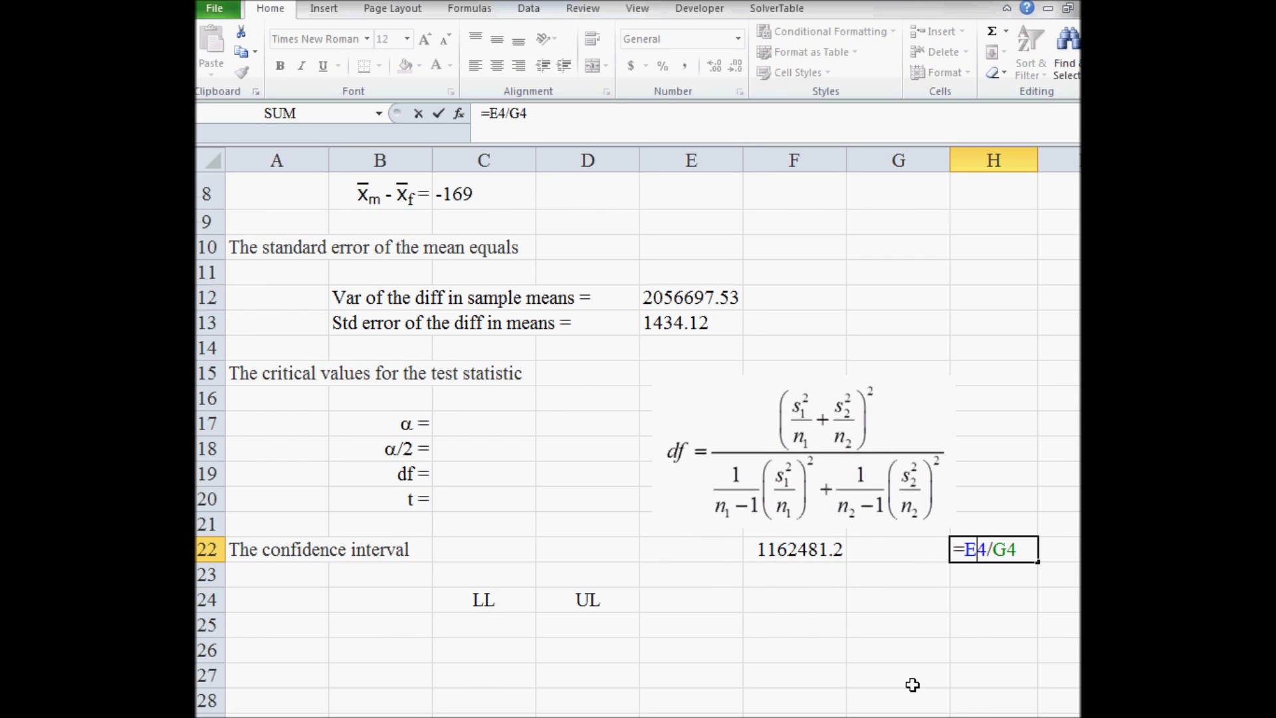
pyautogui.scroll(2, 913, 684)
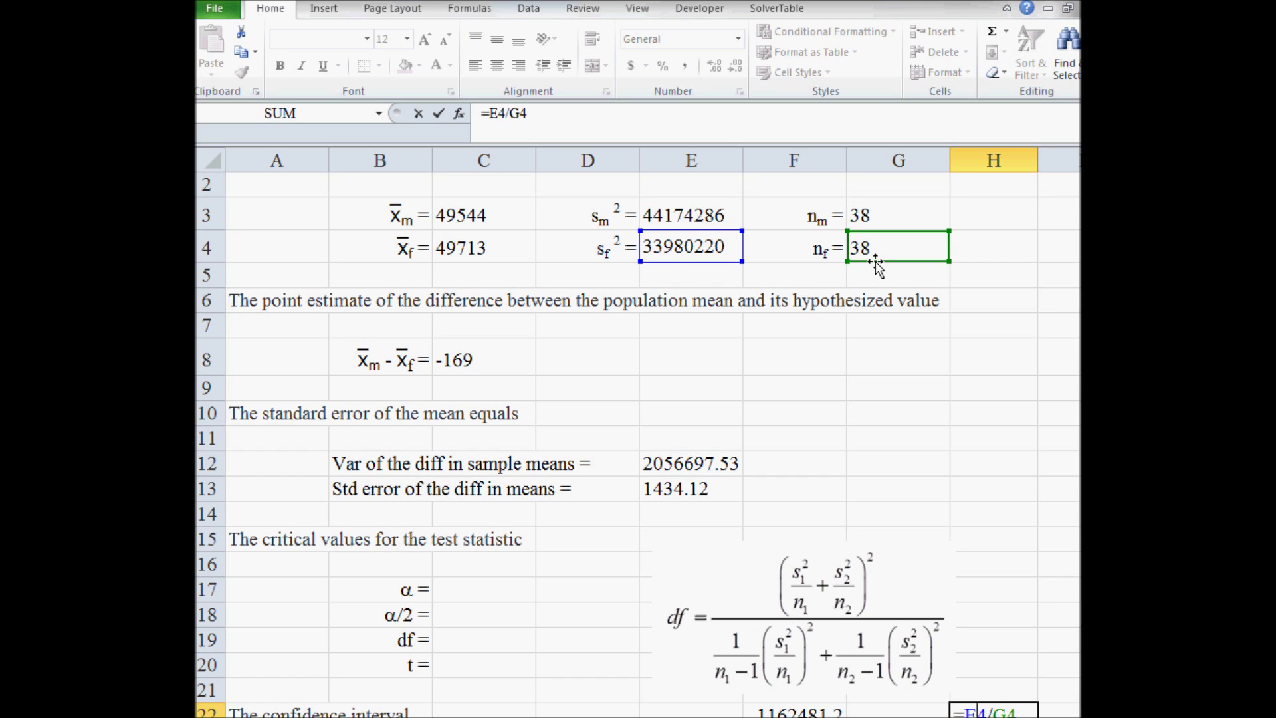
pyautogui.press('Return')
pyautogui.press('Return')
pyautogui.press('Return')
pyautogui.press('Return')
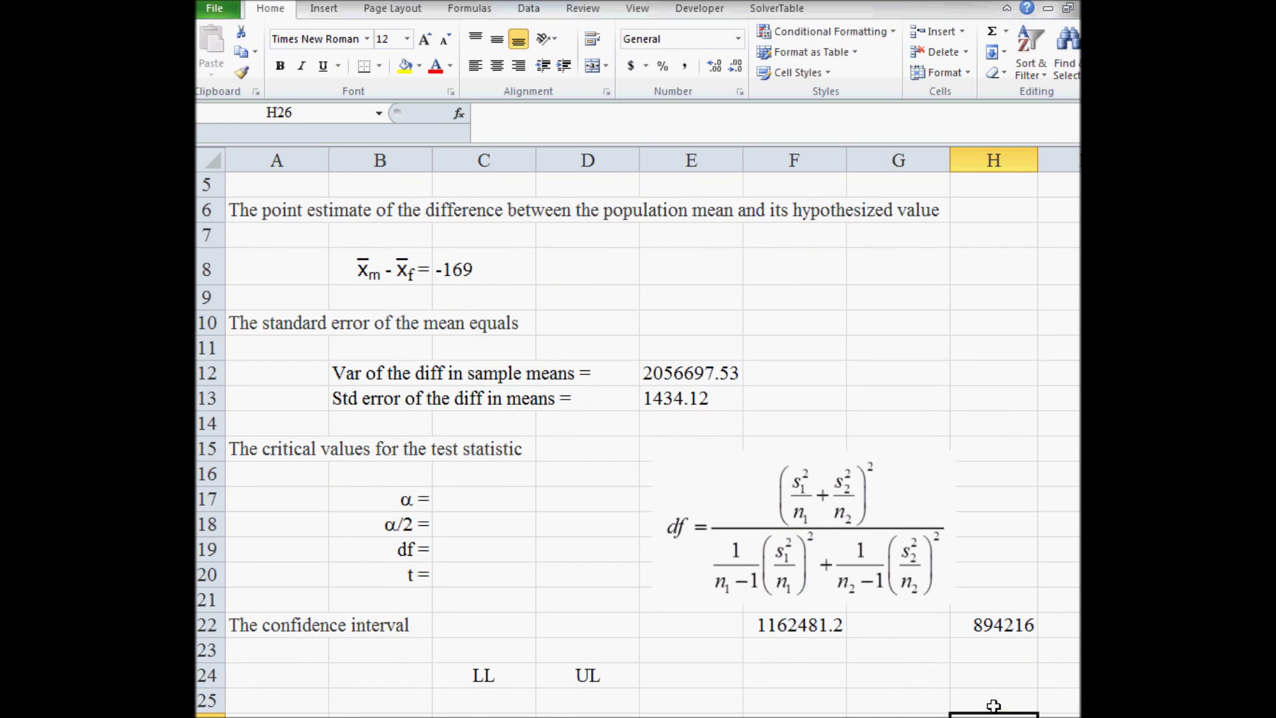
# Square the men's variance ratio in F22 by changing its formula to =(E3/G3)^2.
pyautogui.click(836, 592)
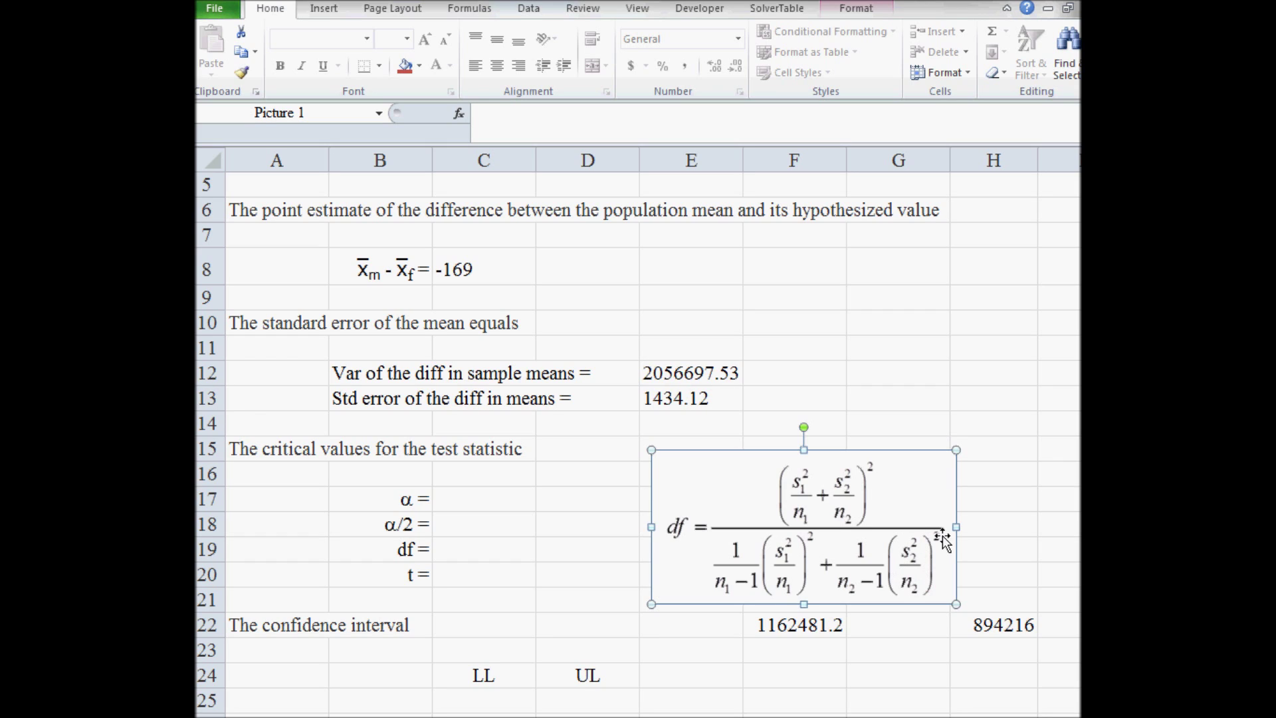
pyautogui.click(821, 625)
pyautogui.doubleClick(821, 624)
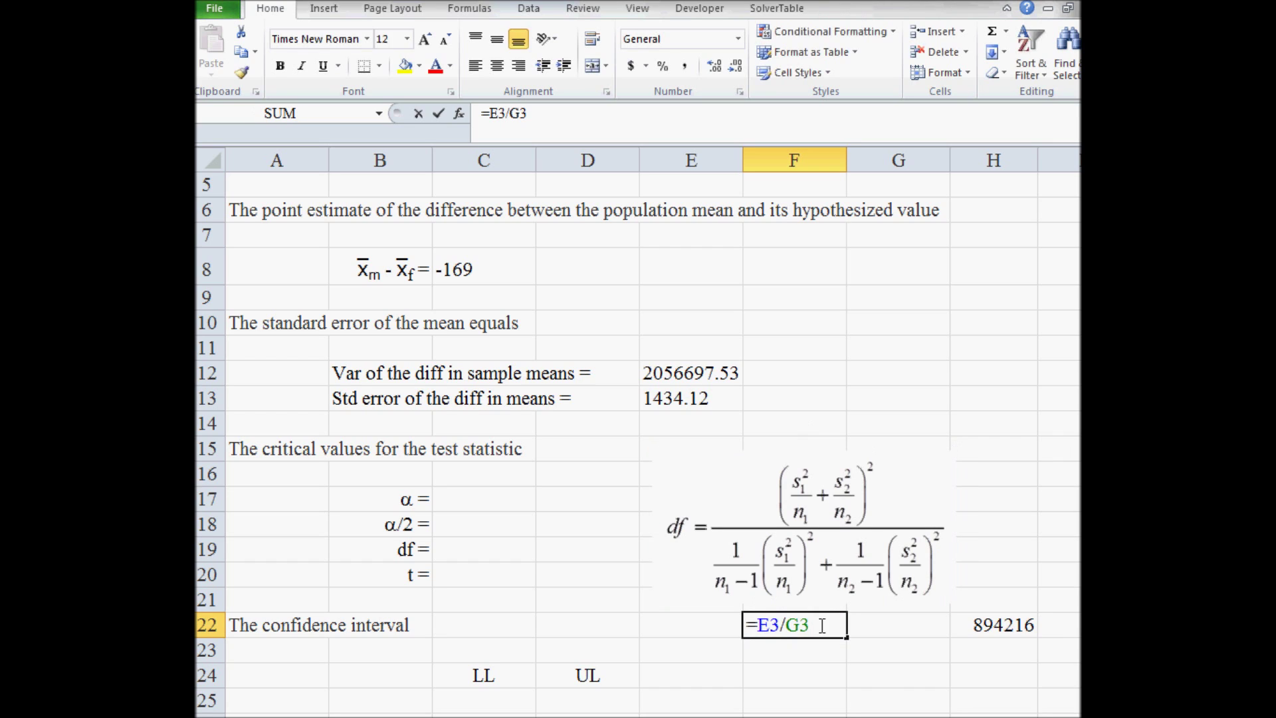
pyautogui.write(')')
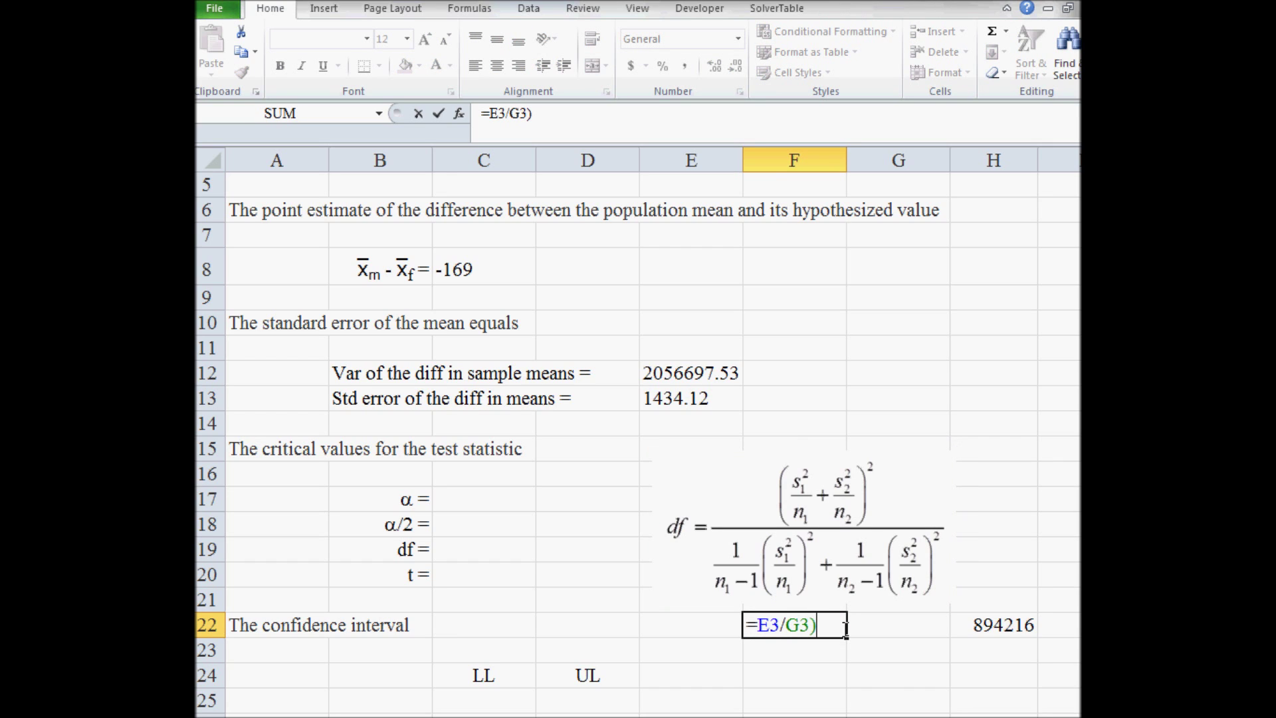
pyautogui.click(757, 625)
pyautogui.write('(')
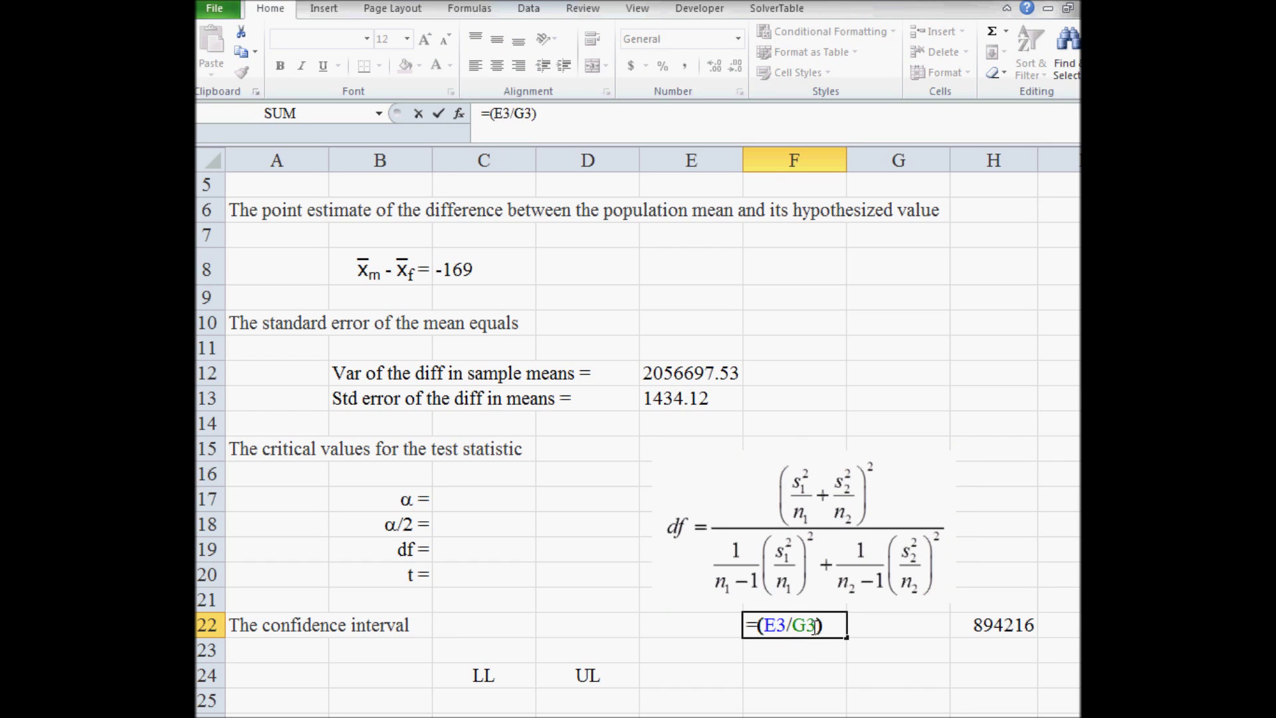
pyautogui.click(832, 627)
pyautogui.write('^2')
pyautogui.press('Return')
# Square the women's variance ratio in H22 by changing its formula to =(E4/G4)^2.
pyautogui.press('Up')
pyautogui.press('Right')
pyautogui.press('Right')
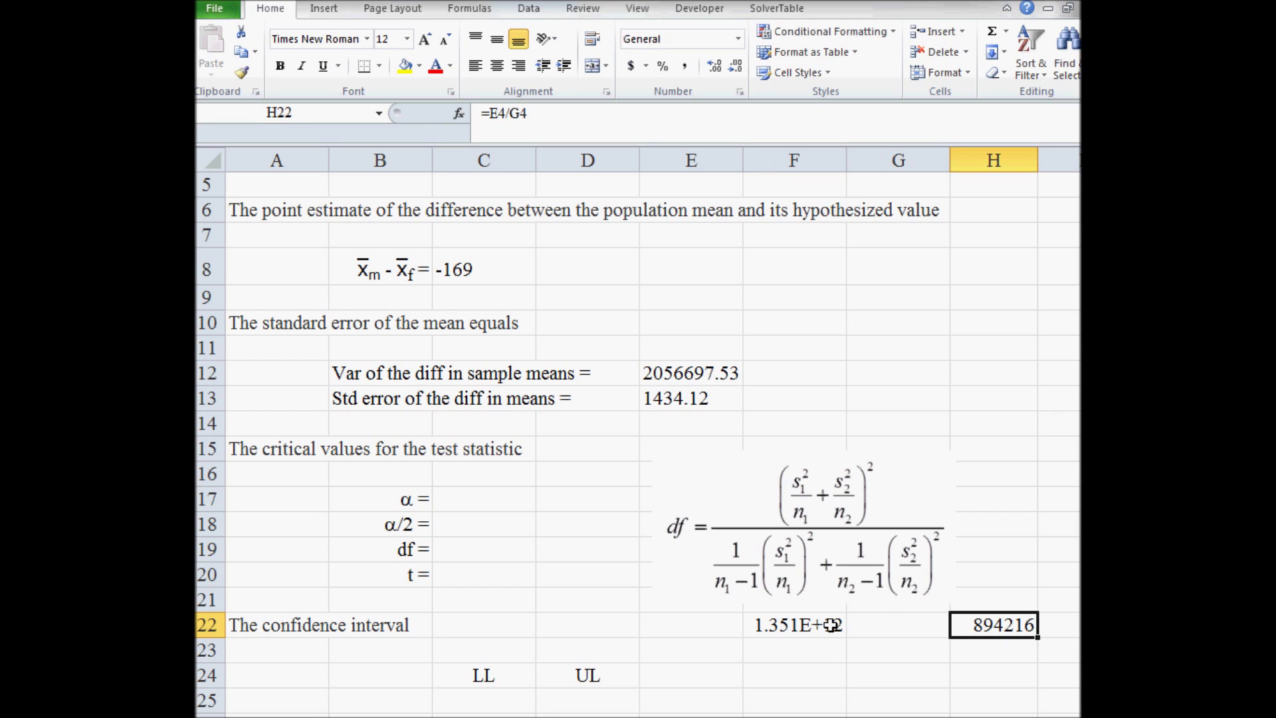
pyautogui.click(565, 113)
pyautogui.write(')')
pyautogui.click(493, 113)
pyautogui.write('(')
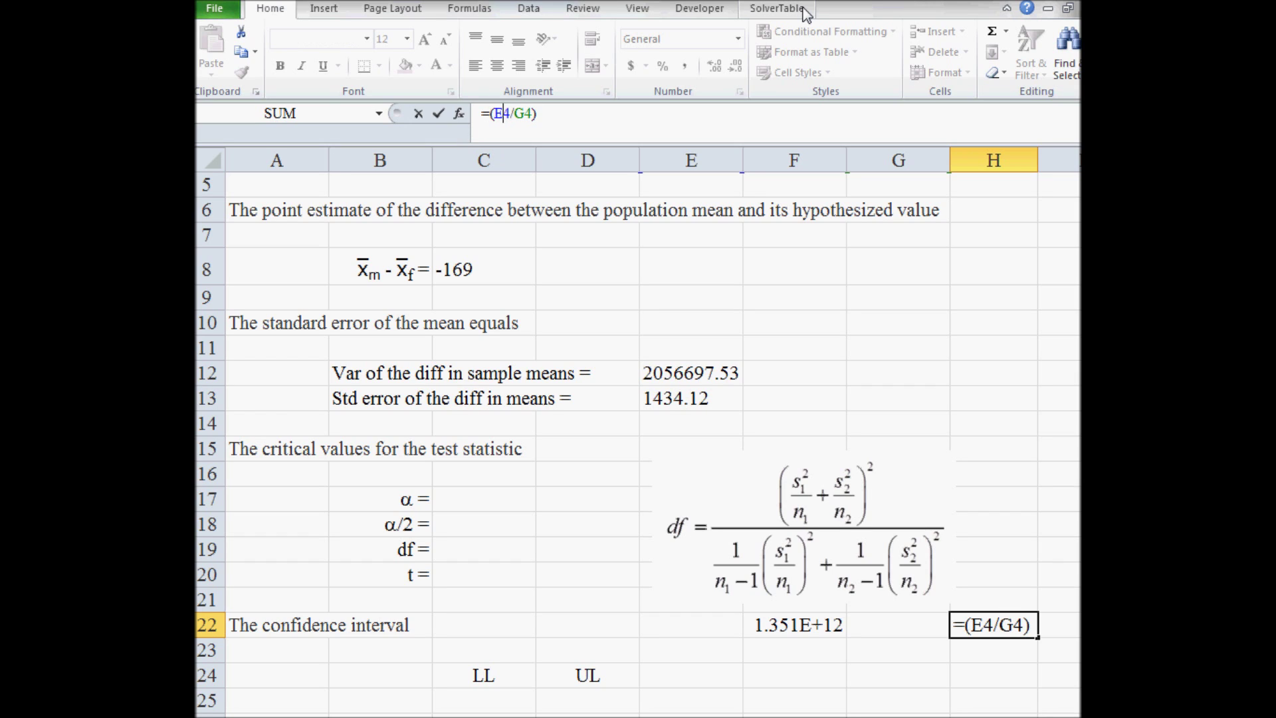
pyautogui.press('End')
pyautogui.write('&')
pyautogui.press('BackSpace')
pyautogui.write('^2')
pyautogui.press('Return')
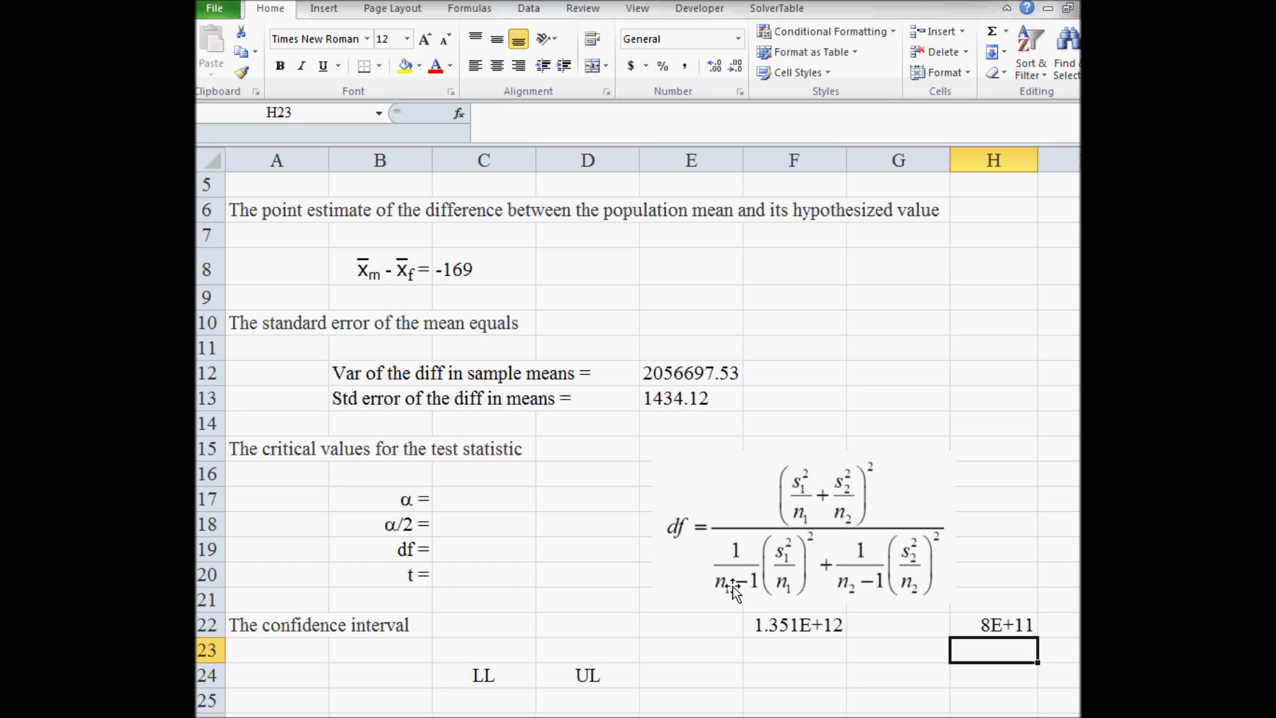
# Divide the men's squared variance ratio in F22 by its sample size minus one, making the formula =(E3/G3)^2/(G3-1).
pyautogui.click(800, 619)
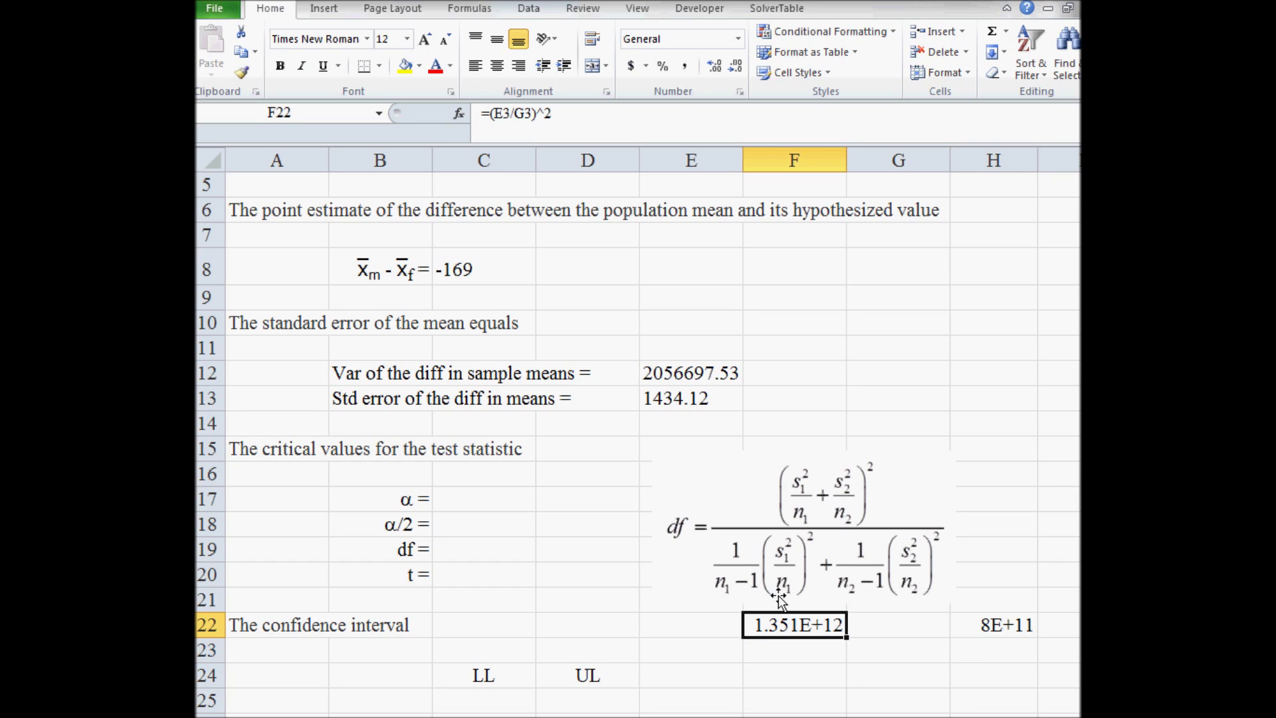
pyautogui.click(563, 114)
pyautogui.write('/(')
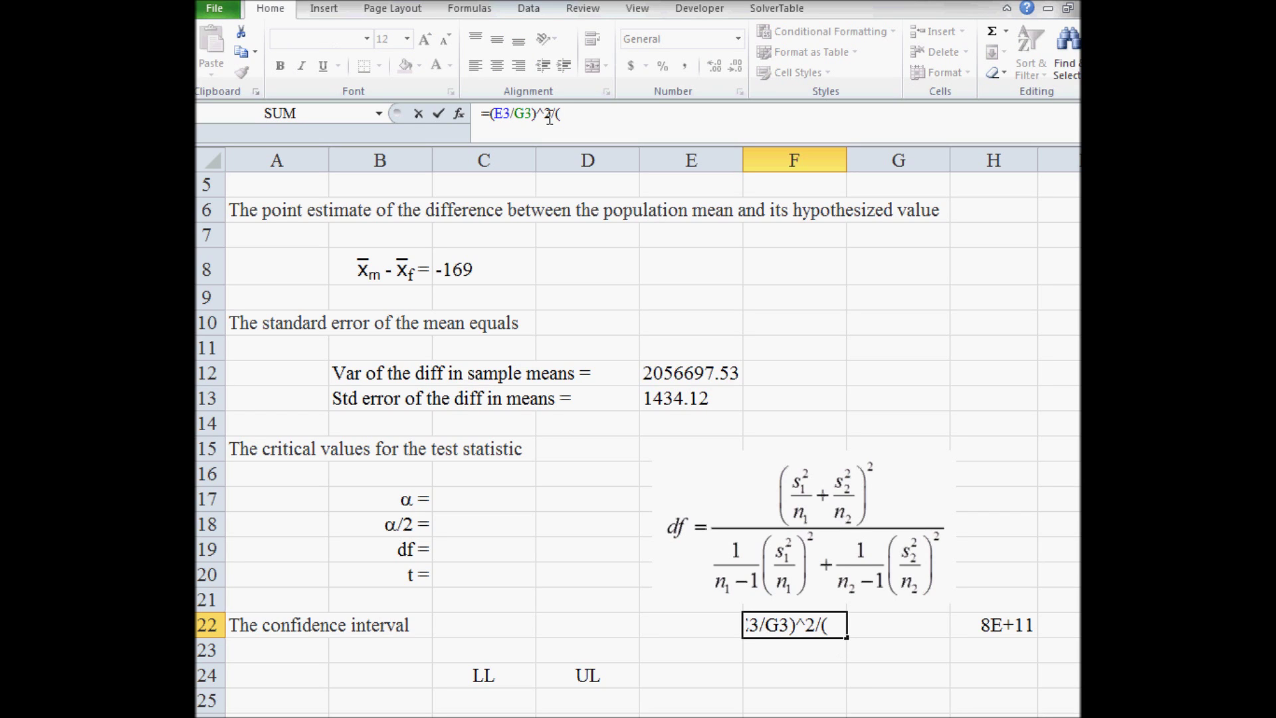
pyautogui.moveTo(552, 114); pyautogui.dragTo(493, 113)
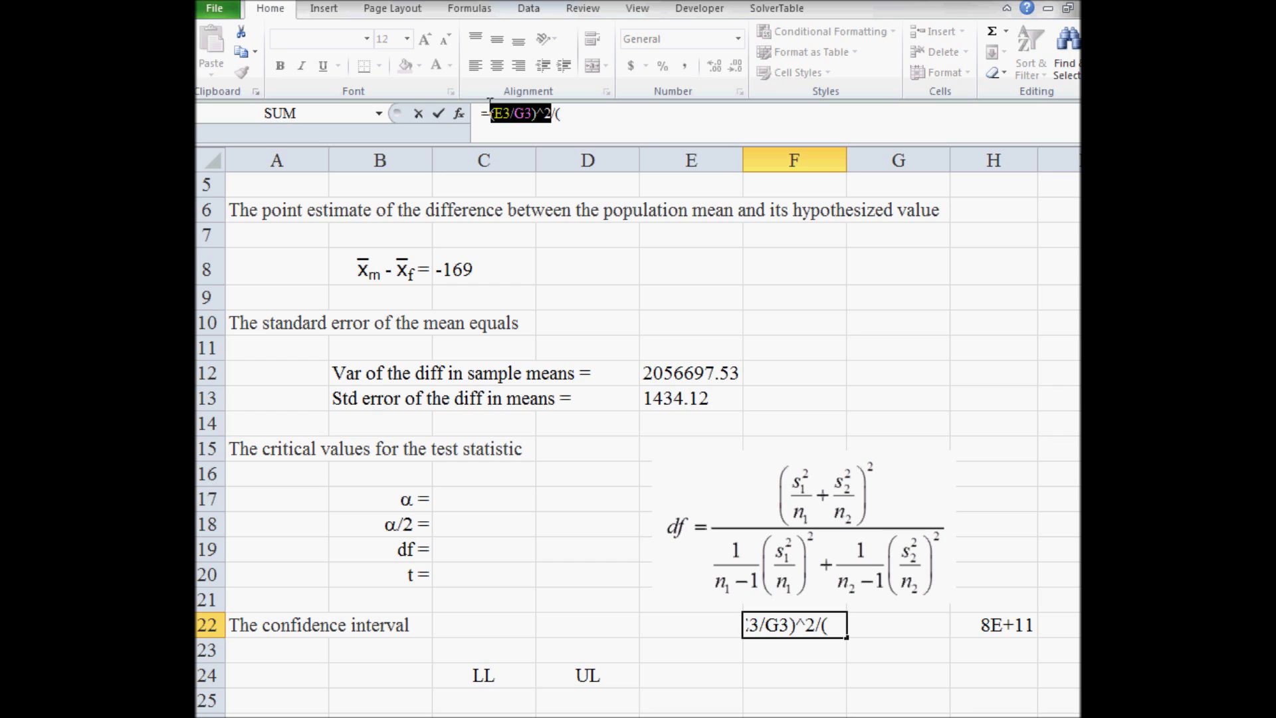
pyautogui.click(595, 116)
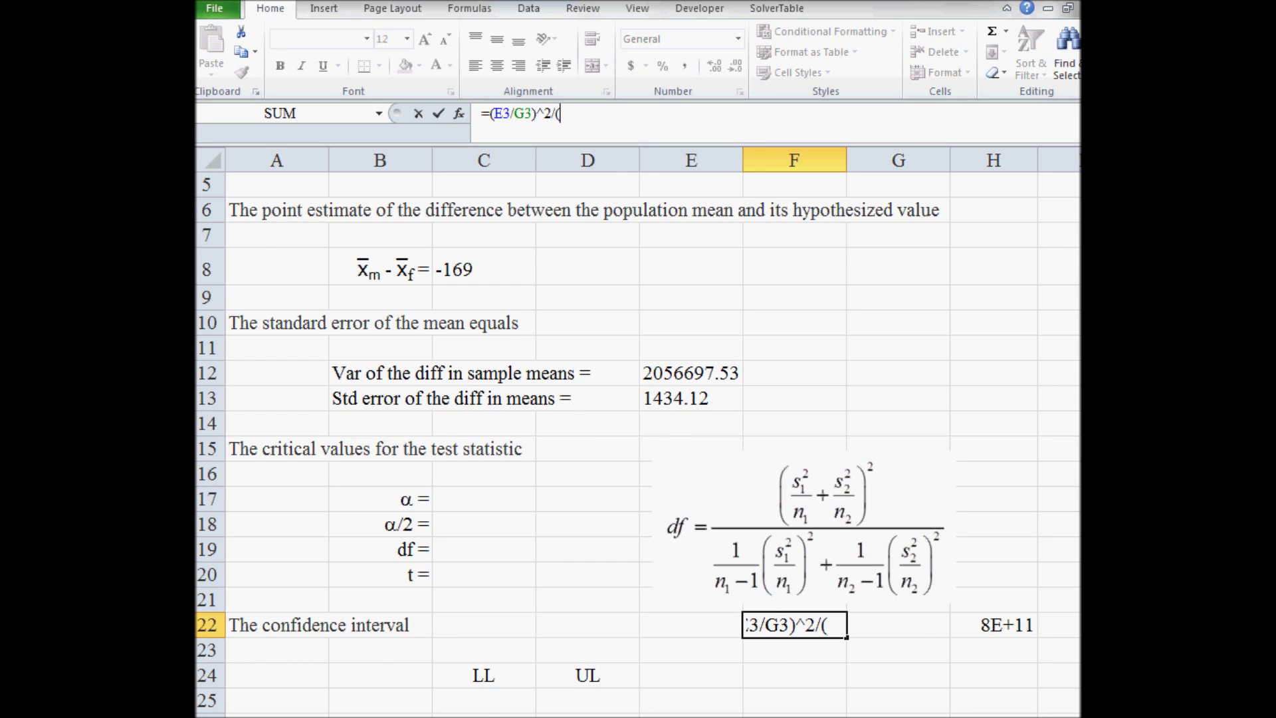
pyautogui.scroll(2, 894, 266)
pyautogui.click(894, 234)
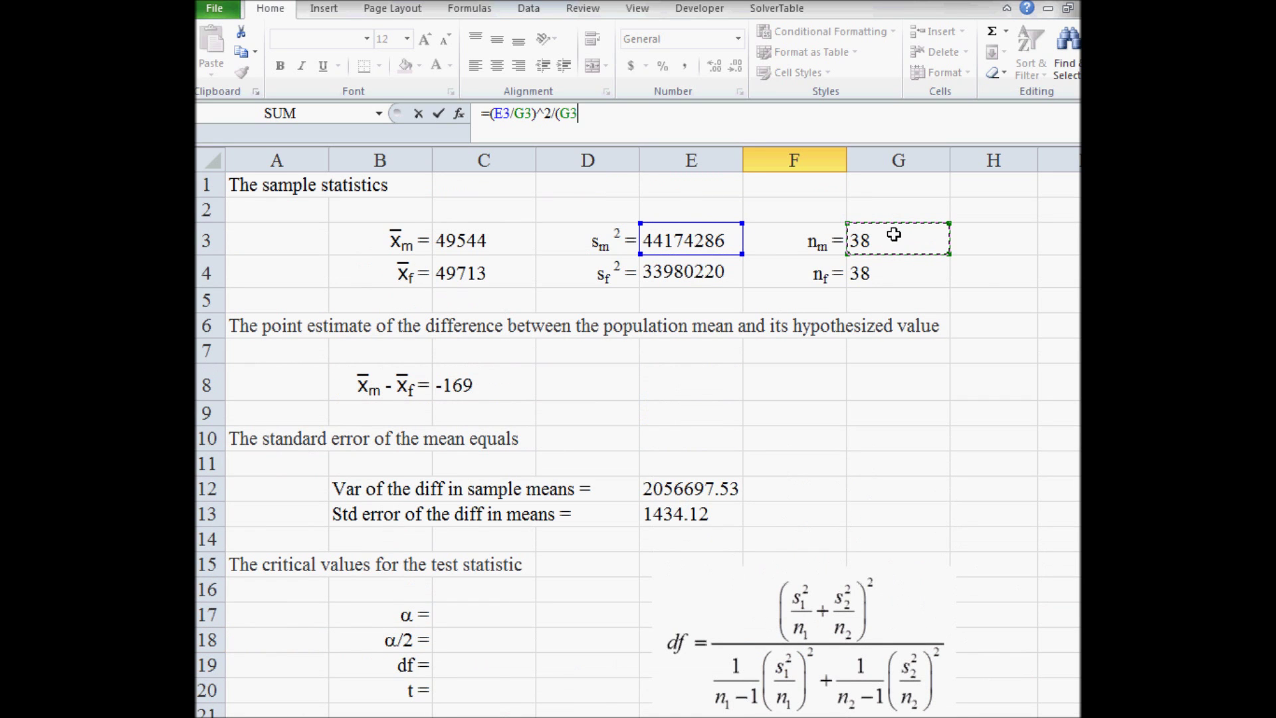
pyautogui.write('-1)')
pyautogui.press('Return')
pyautogui.press('Up')
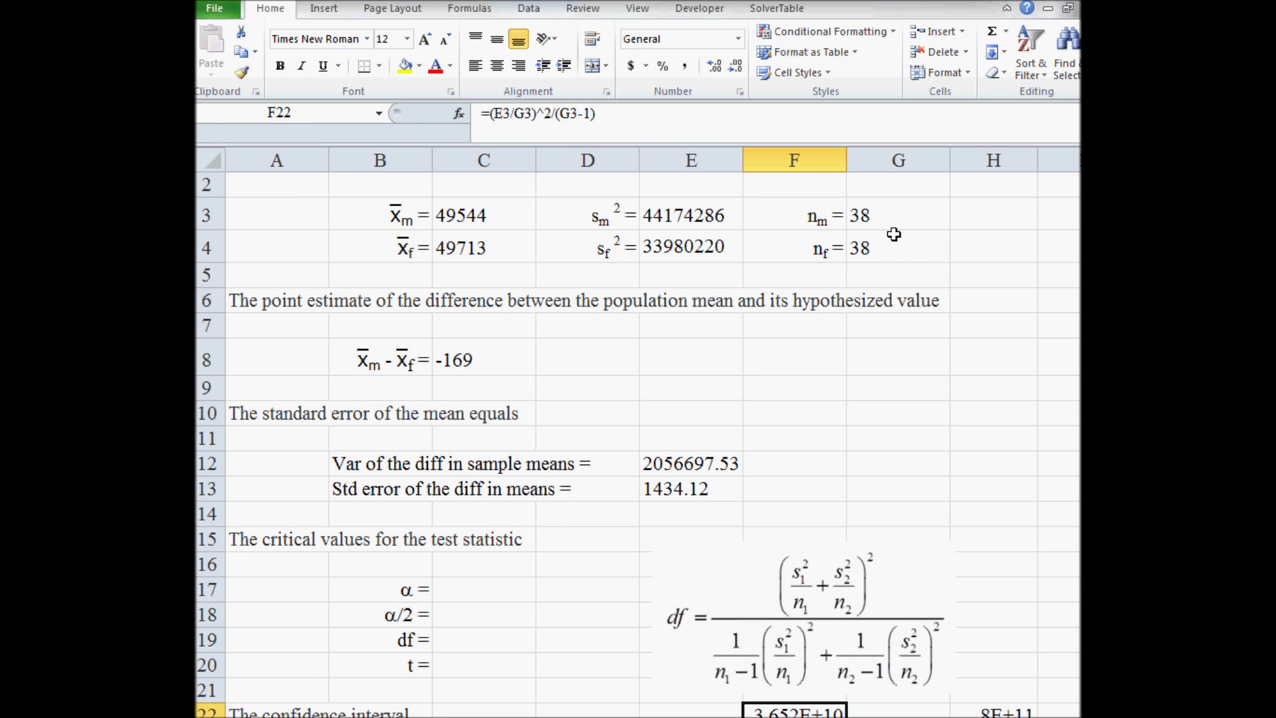
# Open the men's degrees-of-freedom term in F22 for editing.
pyautogui.press('Down')
pyautogui.press('Down')
pyautogui.press('Down')
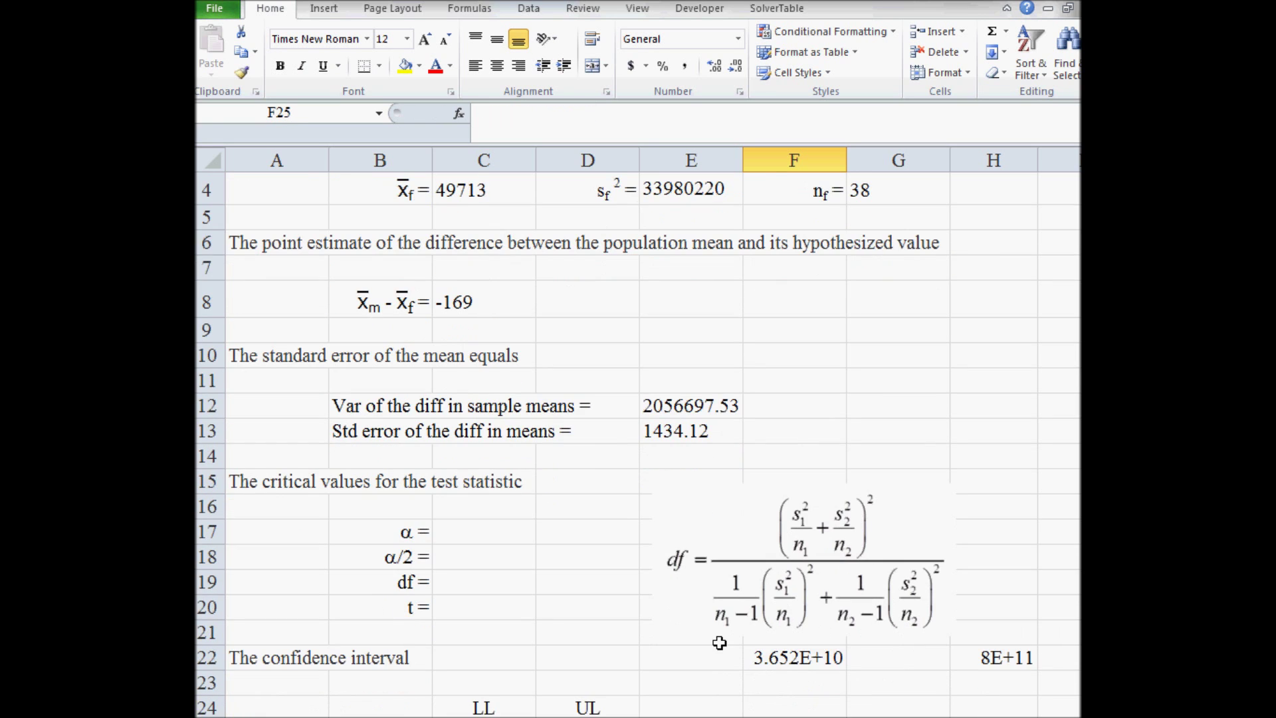
pyautogui.click(784, 661)
pyautogui.doubleClick(790, 654)
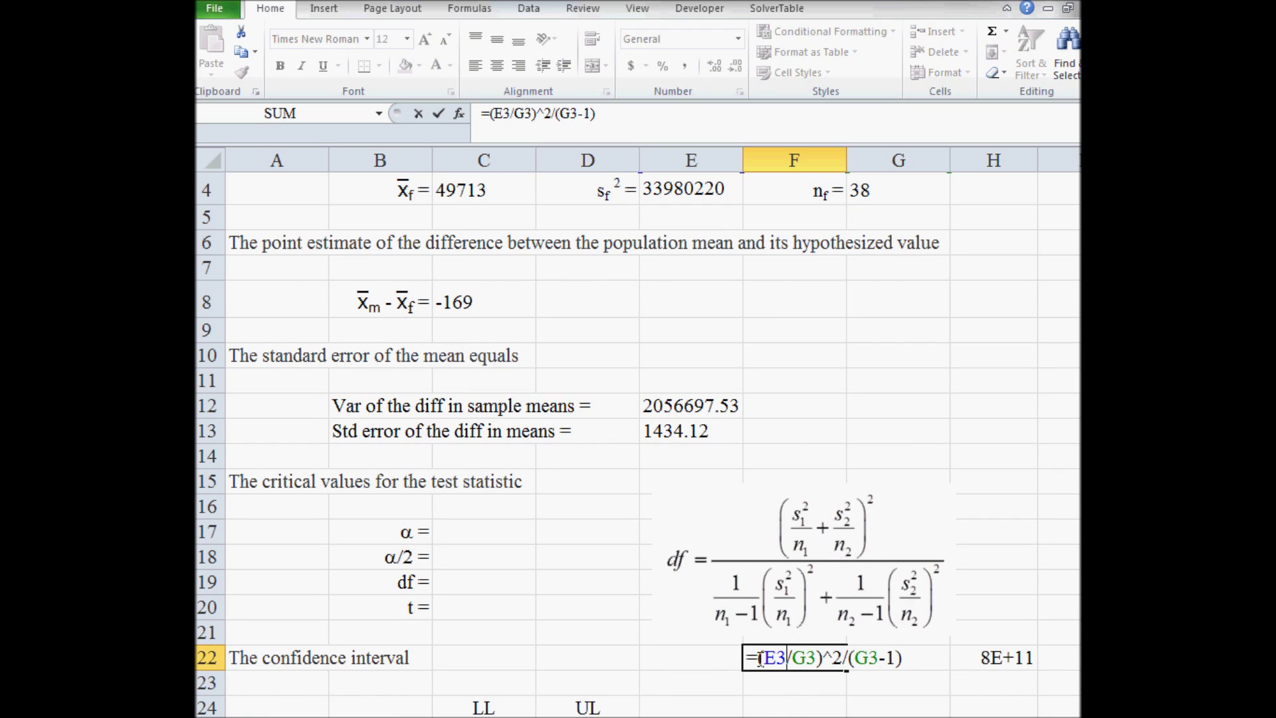
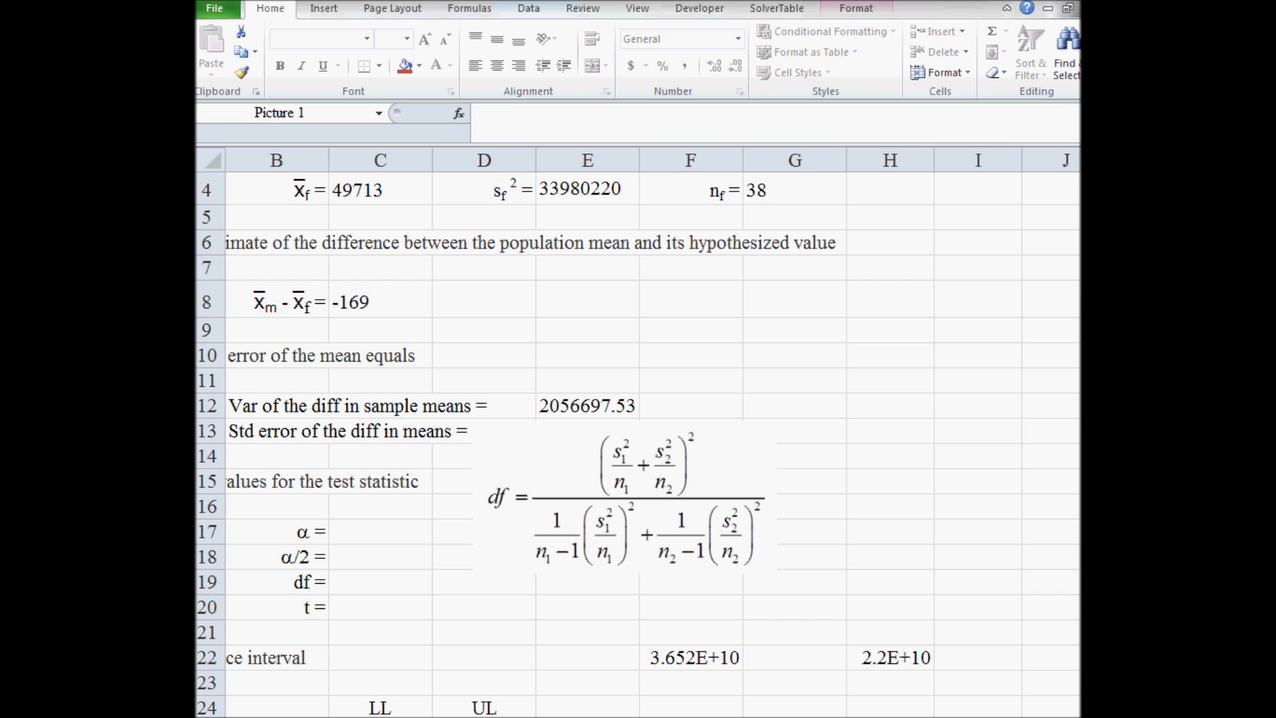
# Move the terms in F22 and H22 to E19 and F19 beneath the df formula picture, formatted as size 10 numbers without decimals.
pyautogui.click(693, 655)
pyautogui.moveTo(692, 650); pyautogui.dragTo(718, 590)
pyautogui.click(811, 643)
pyautogui.click(814, 584)
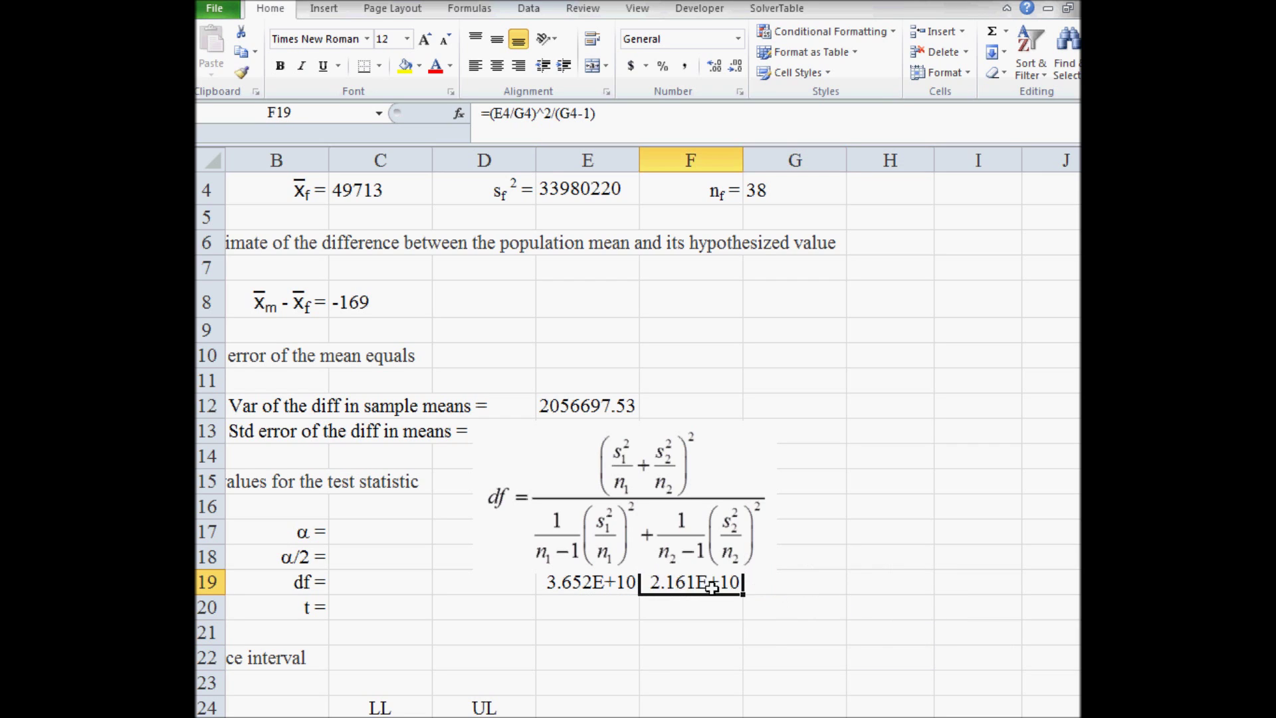
pyautogui.moveTo(574, 584); pyautogui.dragTo(691, 585)
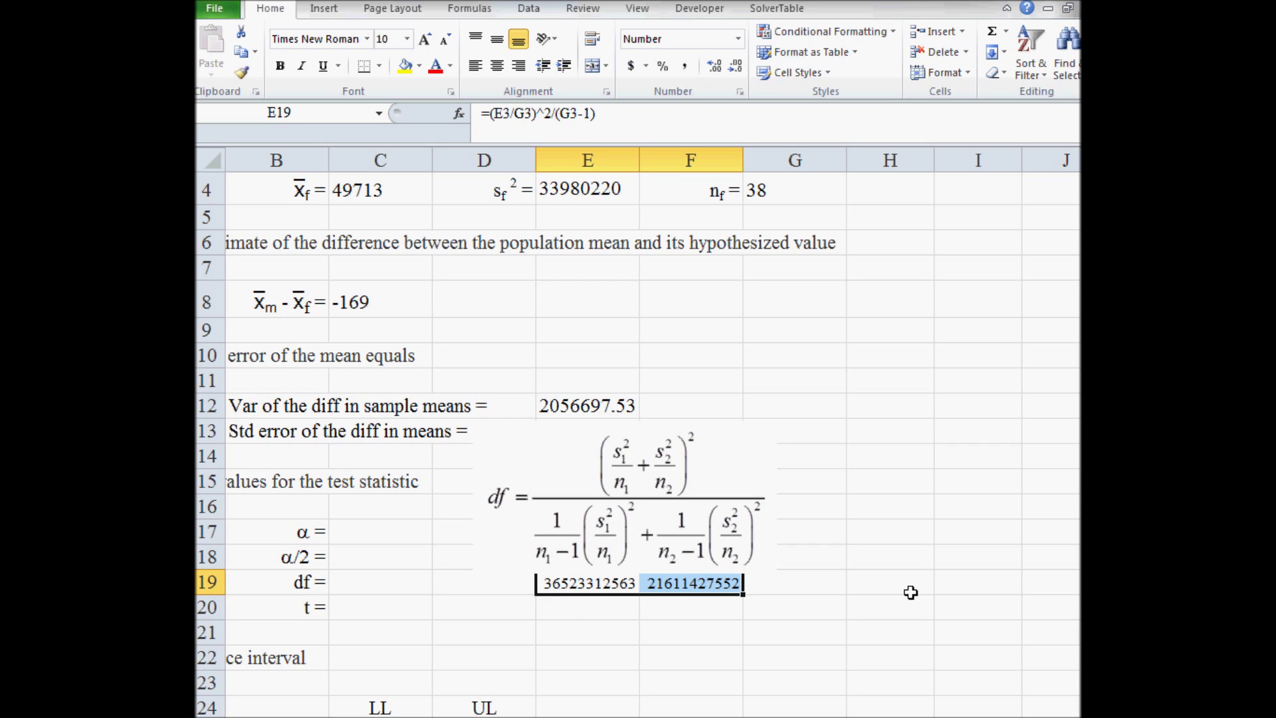
# Calculate the degrees of freedom in C19 with =E12^2/(E19+F19).
pyautogui.click(345, 583)
pyautogui.write('=')
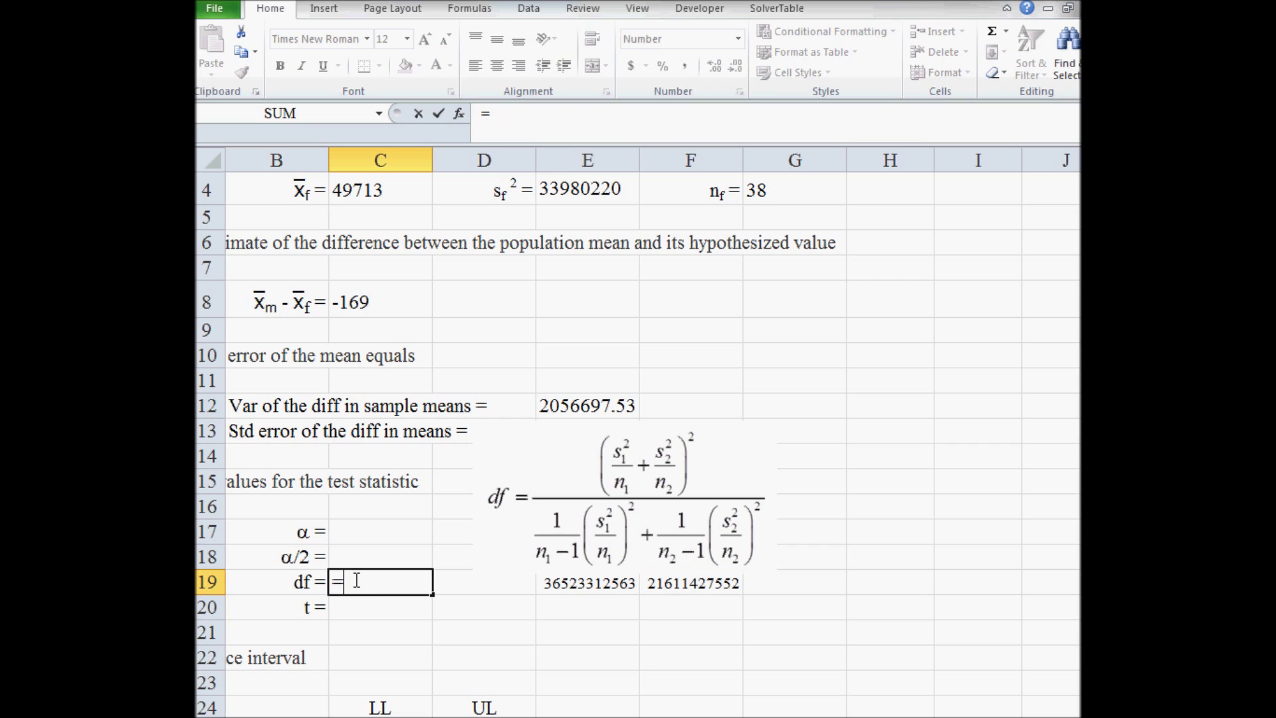
pyautogui.press('Up')
pyautogui.press('Up')
pyautogui.press('Up')
pyautogui.press('Up')
pyautogui.press('Up')
pyautogui.press('Up')
pyautogui.press('Up')
pyautogui.press('Right')
pyautogui.press('Right')
pyautogui.write('^2')
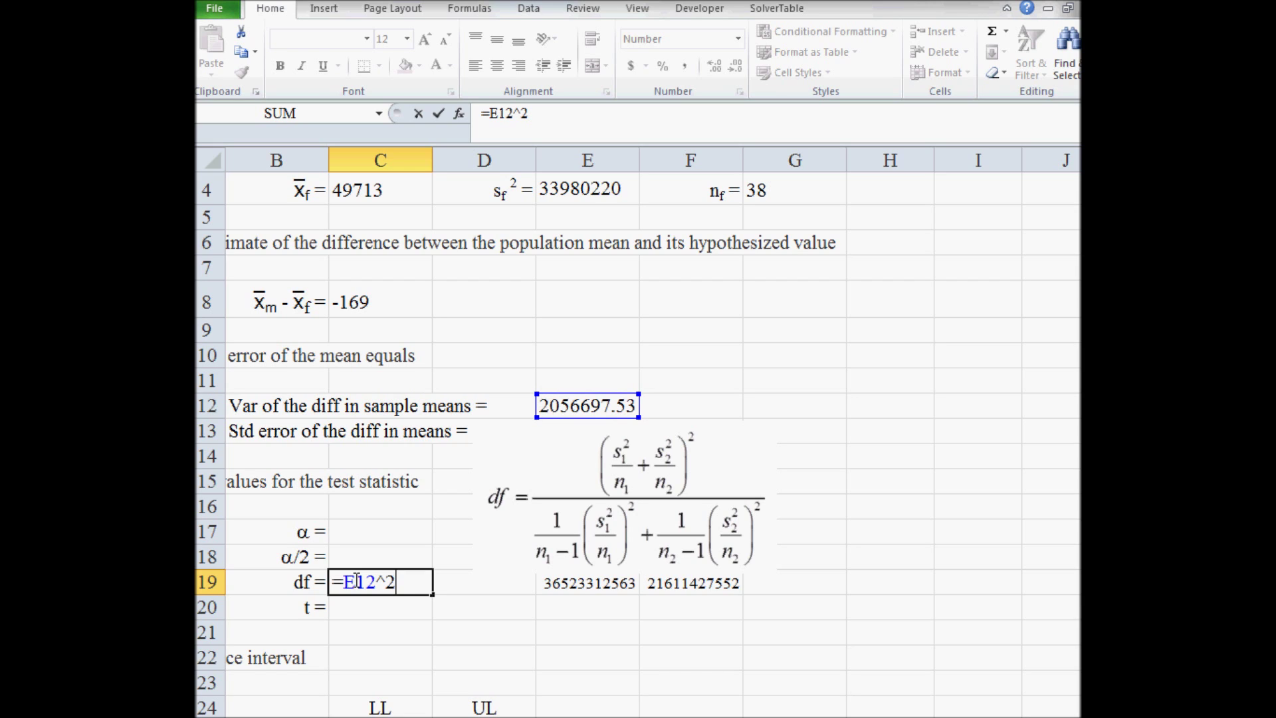
pyautogui.write('/(')
pyautogui.click(585, 582)
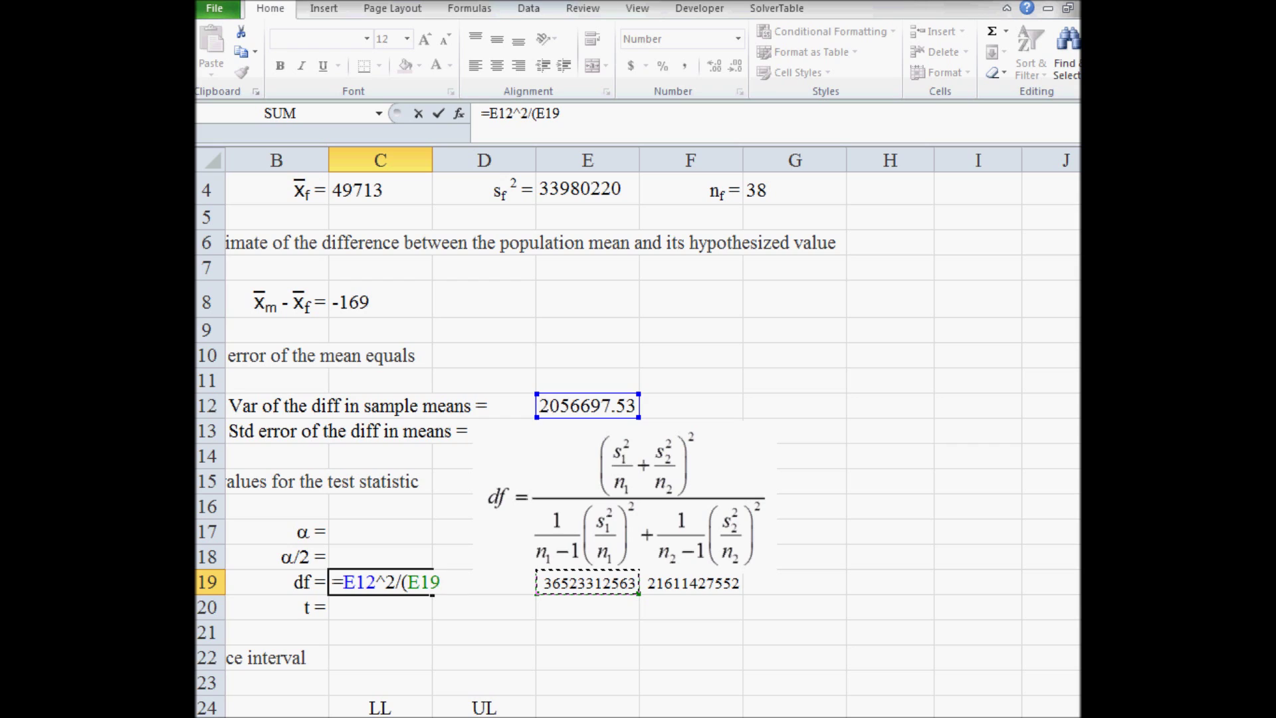
pyautogui.write('+')
pyautogui.click(687, 583)
pyautogui.write(')')
pyautogui.press('Return')
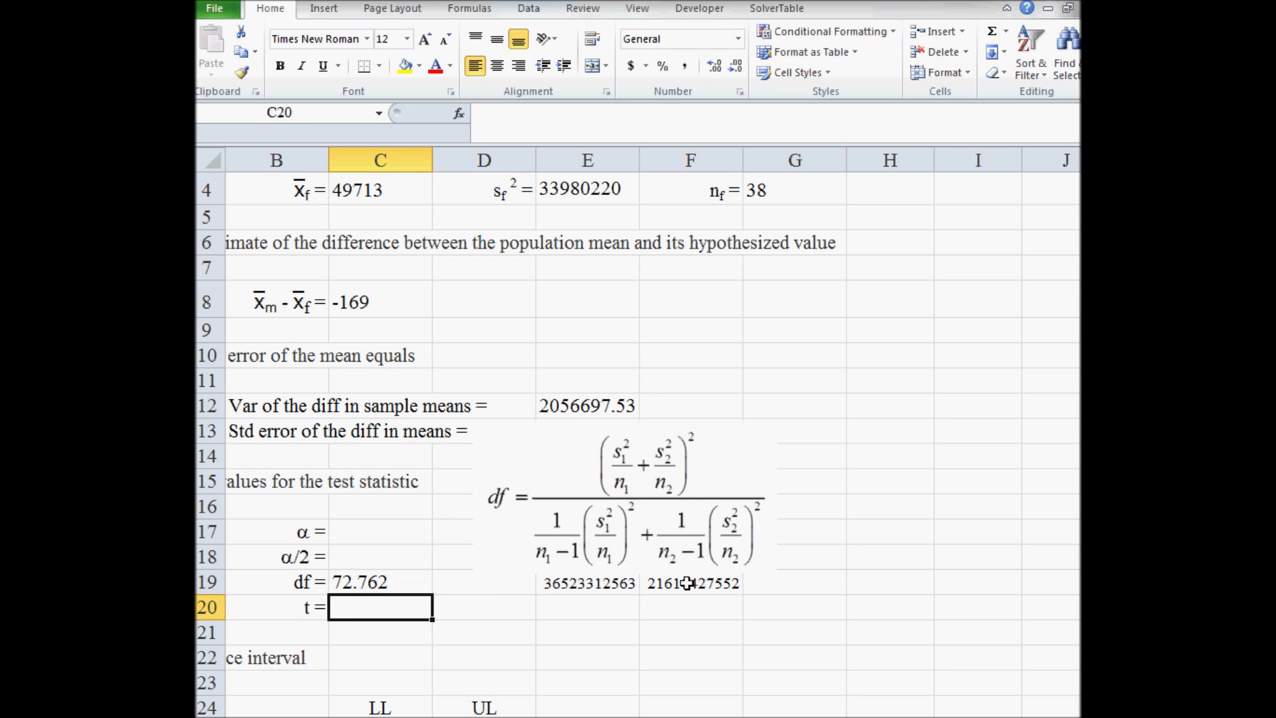
# Enter the rounded-down degrees of freedom, 72, in D19 beside the calculated value.
pyautogui.press('Up')
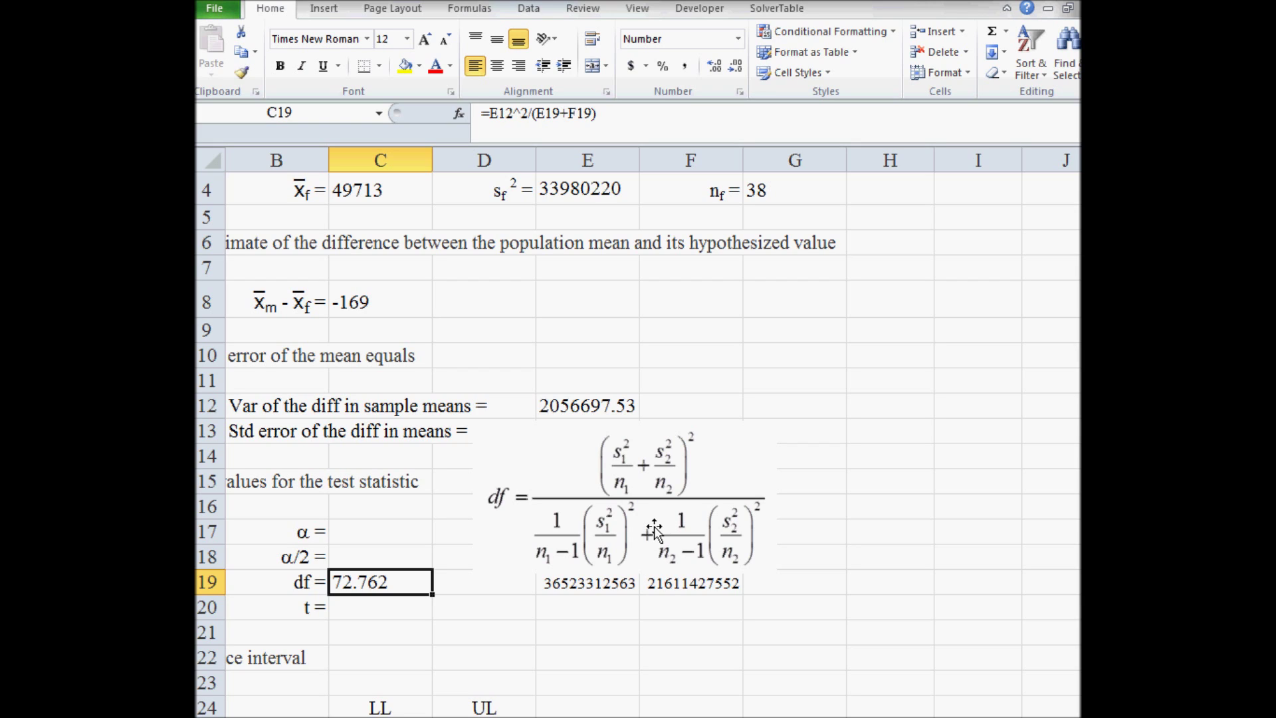
pyautogui.press('Right')
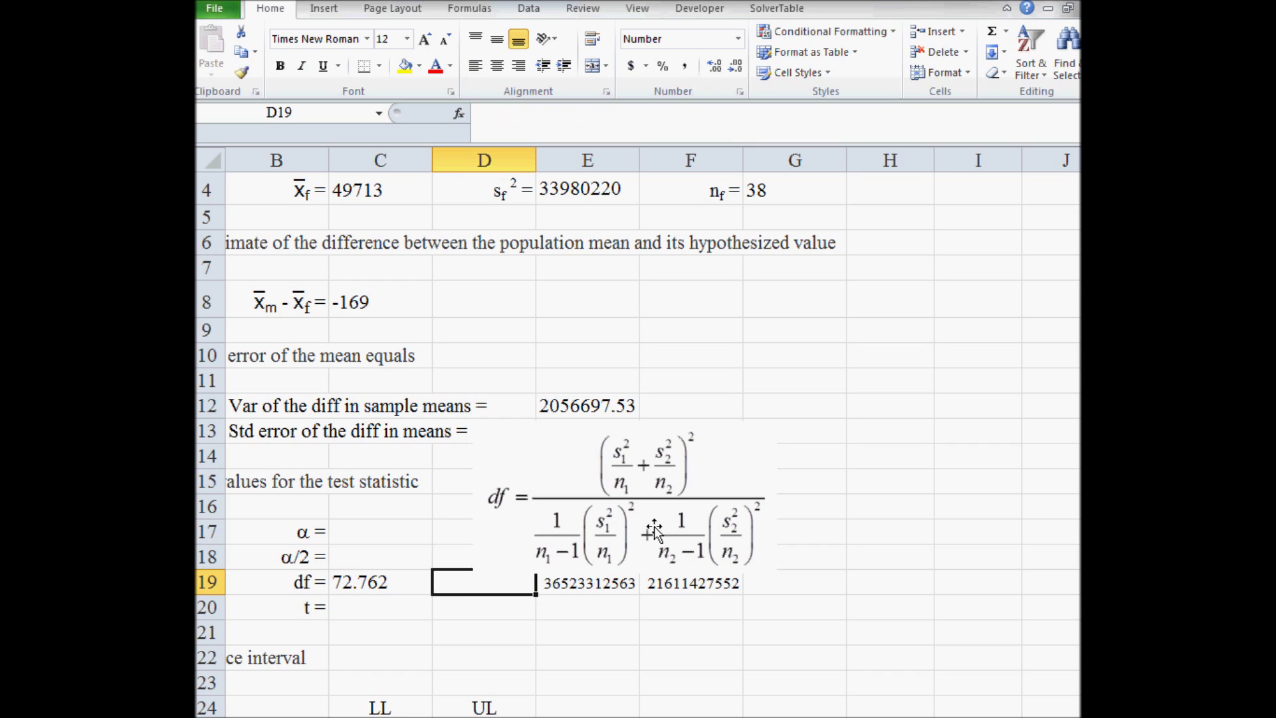
pyautogui.write('72')
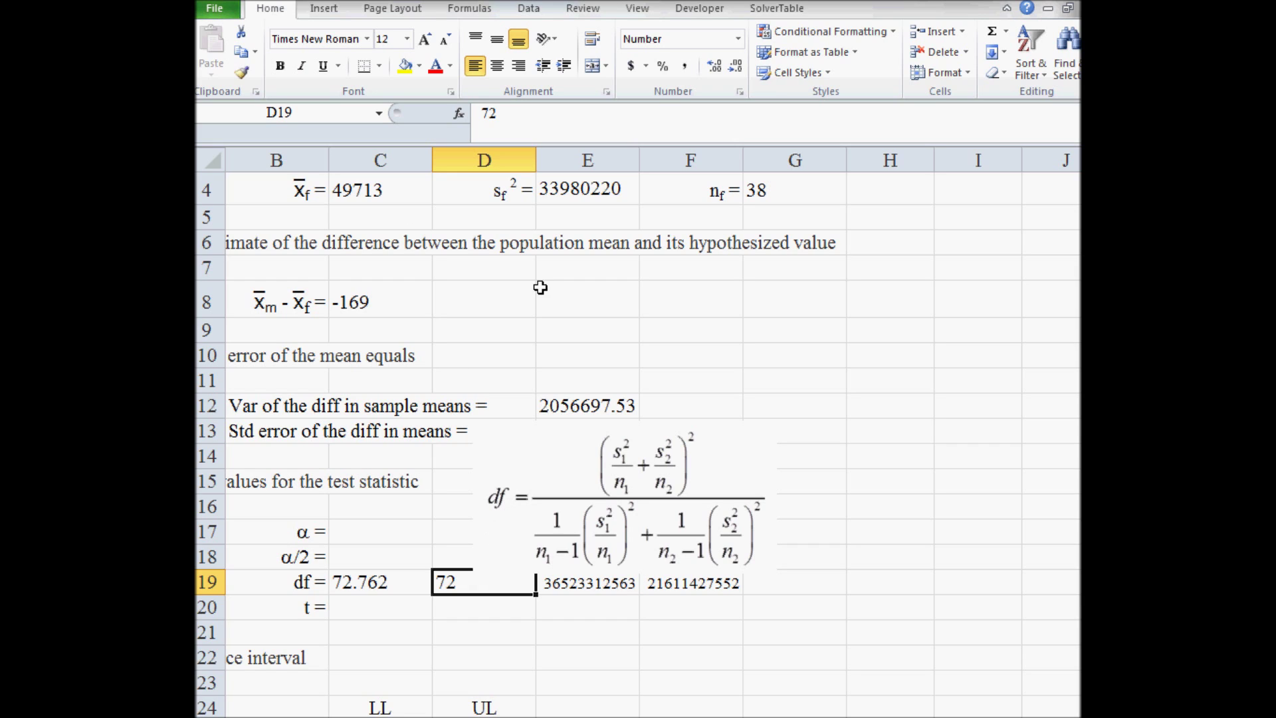
# Copy the point estimate -169 from C8 into the part a answer box of the CengageNOW assignment.
pyautogui.click(380, 302)
pyautogui.hotkey('ctrl', 'c')
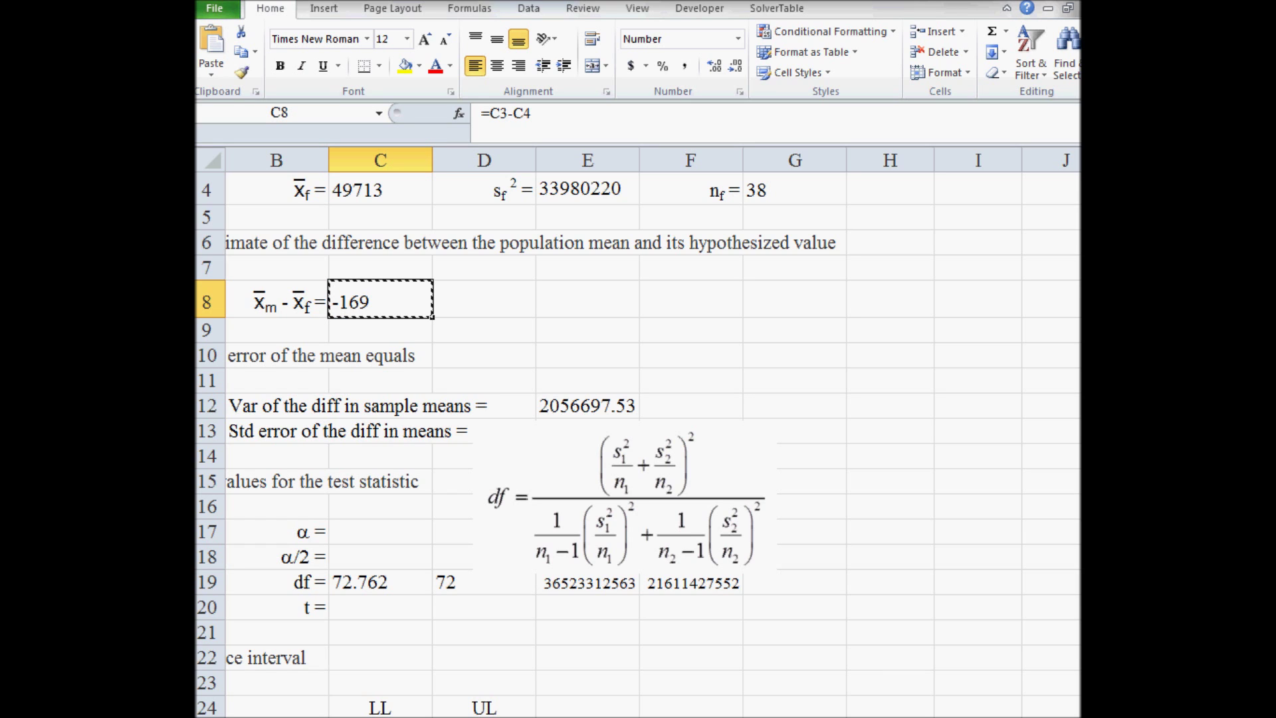
pyautogui.hotkey('alt', 'Tab')
pyautogui.click(871, 336)
pyautogui.hotkey('ctrl', 'v')
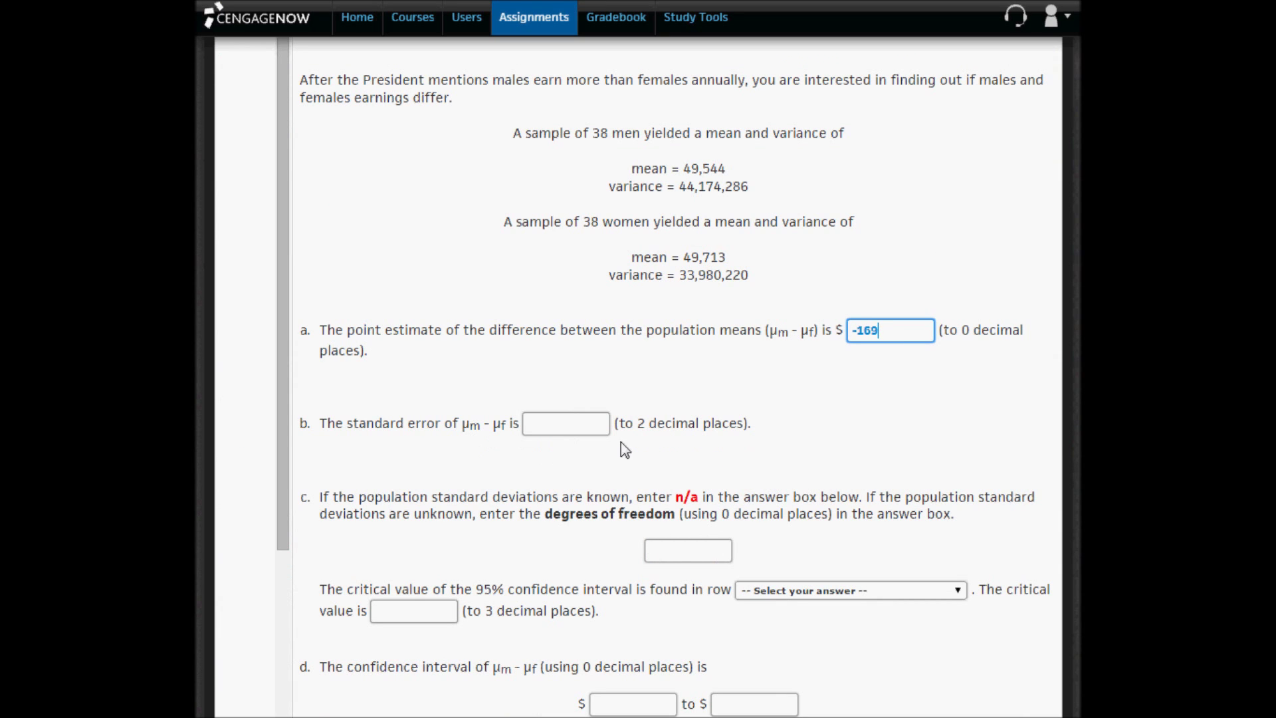
# Copy the standard error 1434.12 from E13 in Excel into the part b answer box of the CengageNOW assignment.
pyautogui.hotkey('alt', 'Tab')
pyautogui.click(585, 431)
pyautogui.hotkey('ctrl', 'c')
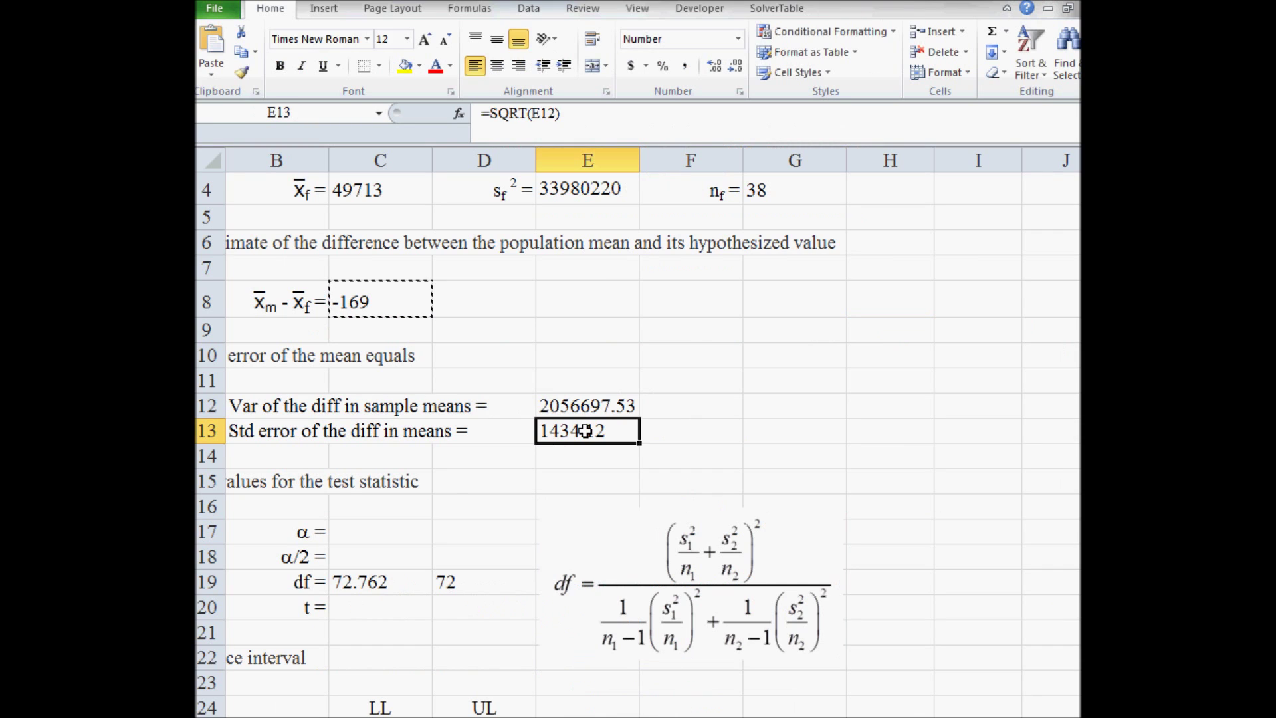
pyautogui.hotkey('alt', 'Tab')
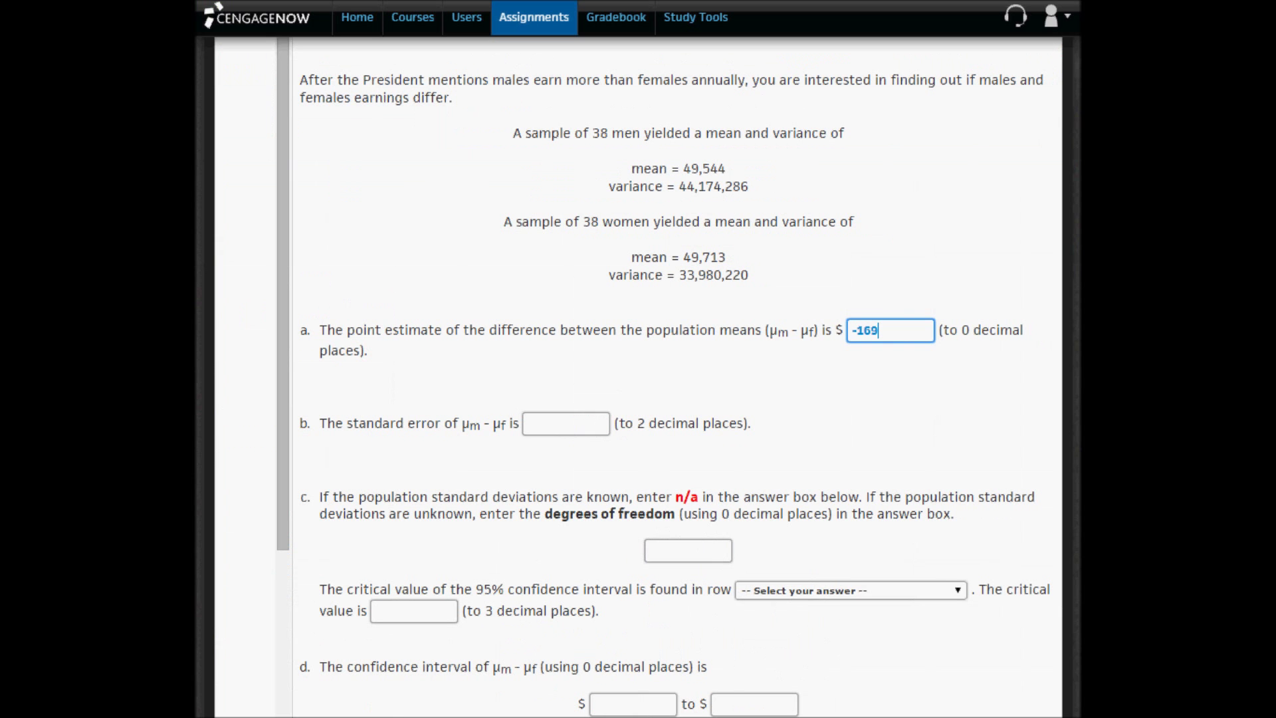
pyautogui.click(564, 422)
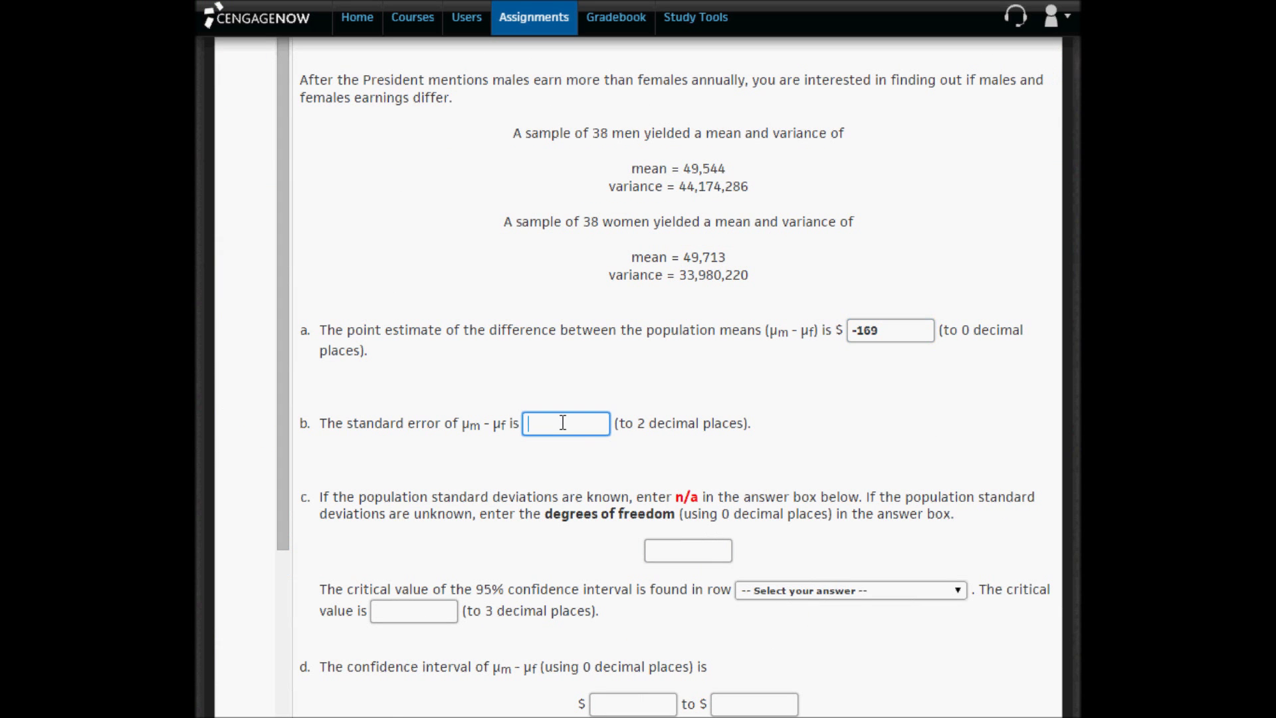
pyautogui.hotkey('ctrl', 'v')
pyautogui.click(598, 467)
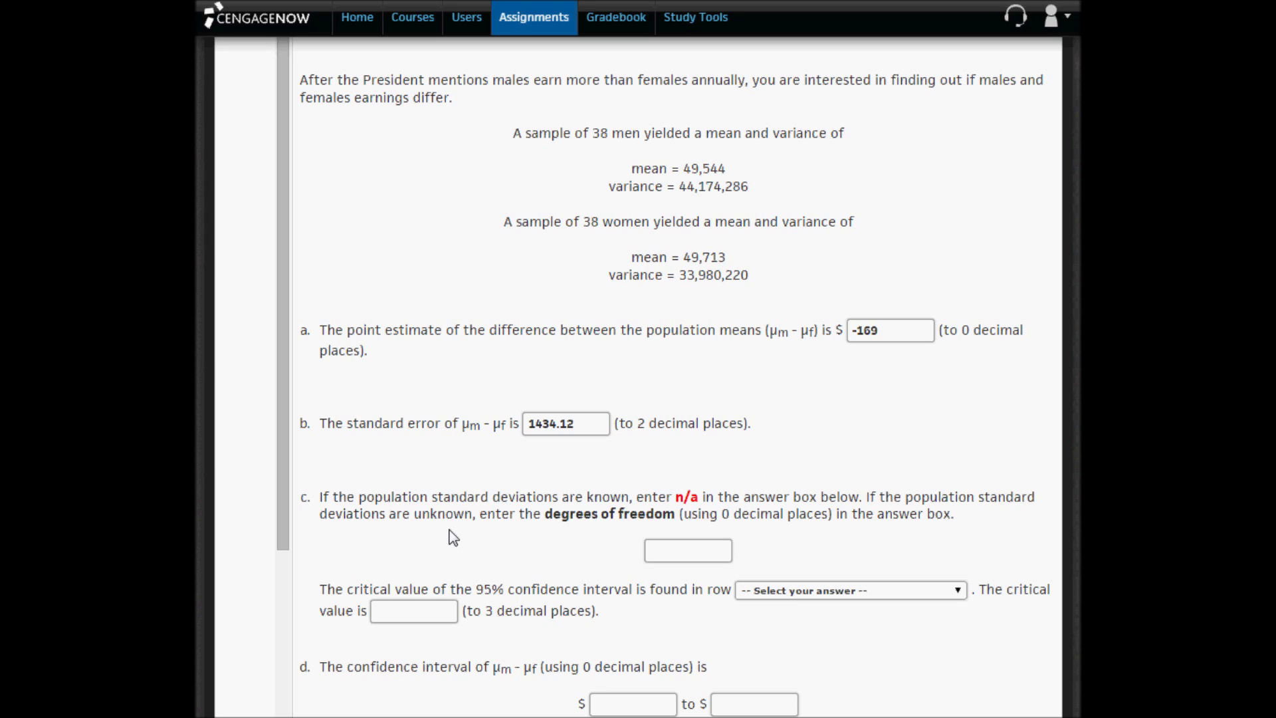
# Enter 72 as the degrees of freedom in the part c answer box.
pyautogui.click(681, 545)
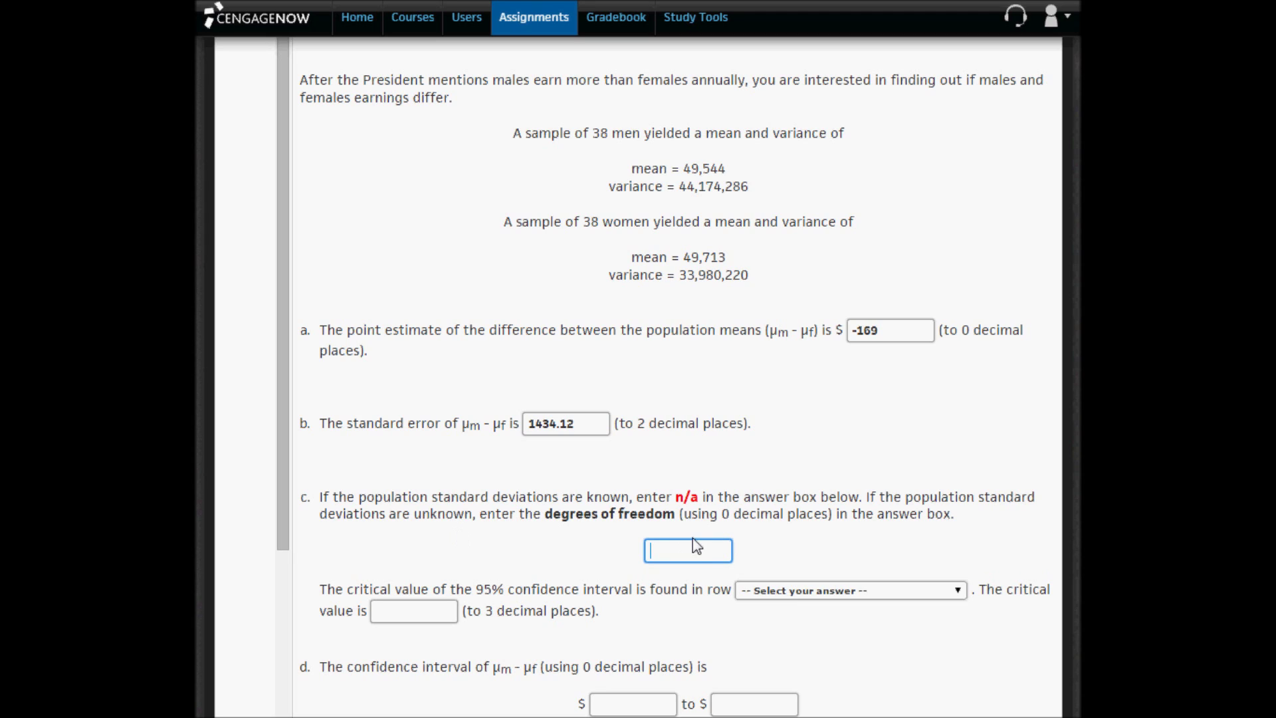
pyautogui.write('72')
pyautogui.click(467, 607)
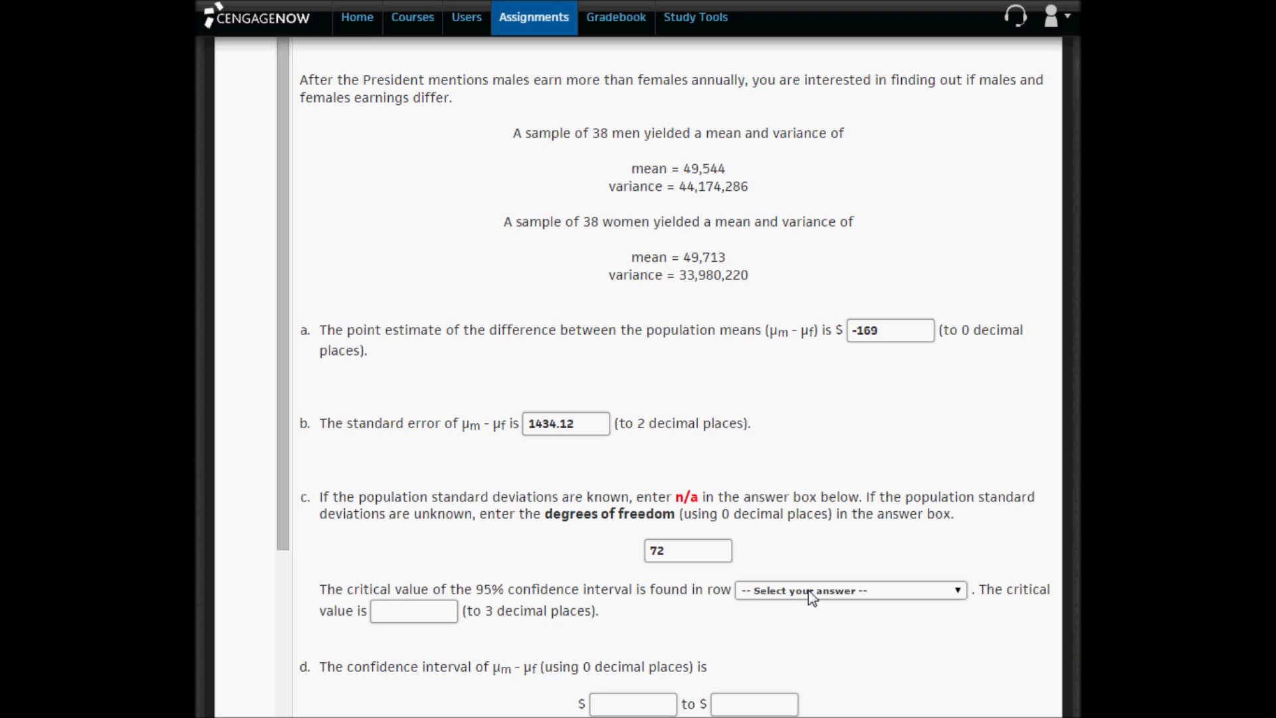
# Switch back to Excel and add the confidence level in row 16, with the label 1−α = in B16 and 0.95 in C16.
pyautogui.moveTo(476, 587); pyautogui.dragTo(502, 588)
pyautogui.hotkey('alt', 'Tab')
pyautogui.click(382, 508)
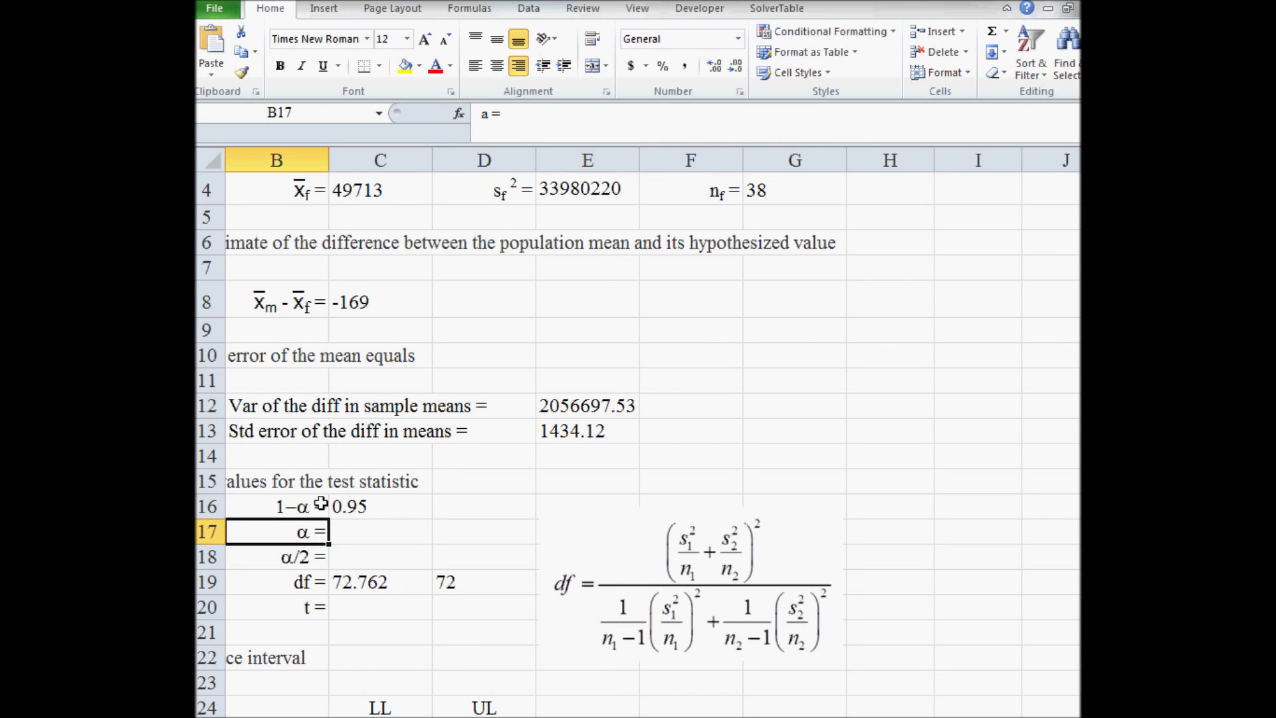
pyautogui.click(339, 506)
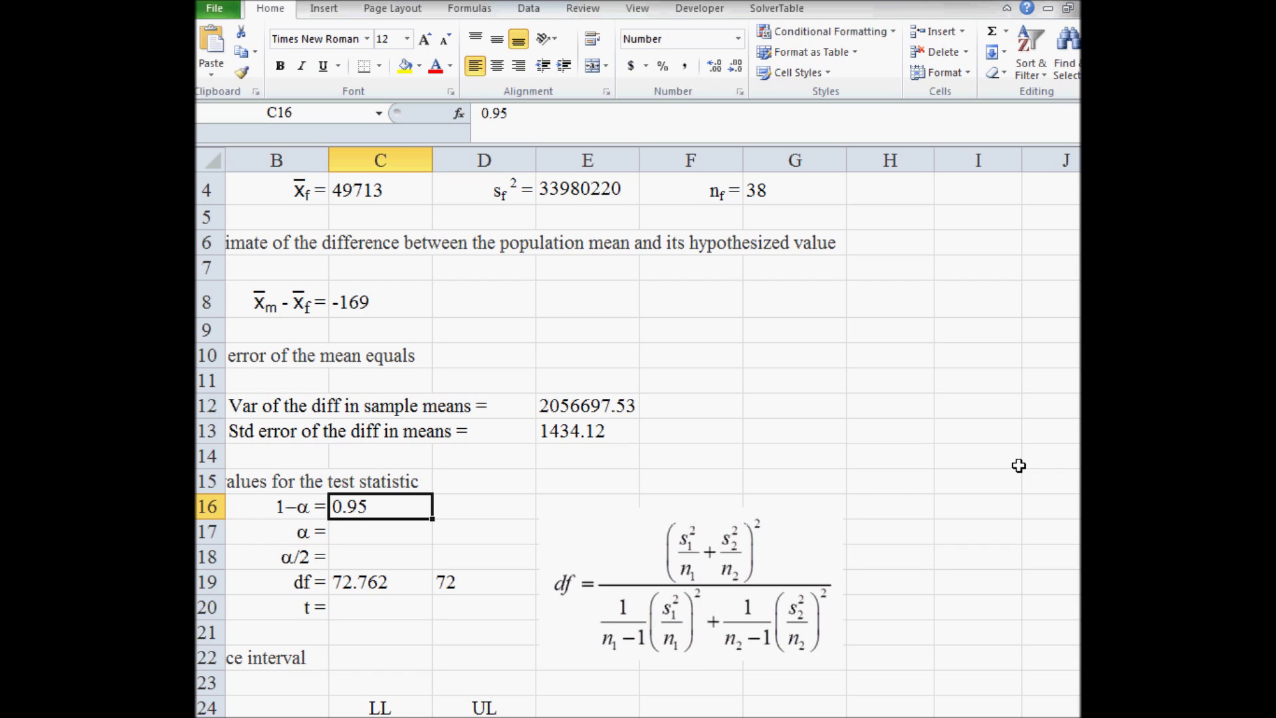
# Calculate α in C17 with the formula =1-C16.
pyautogui.press('Return')
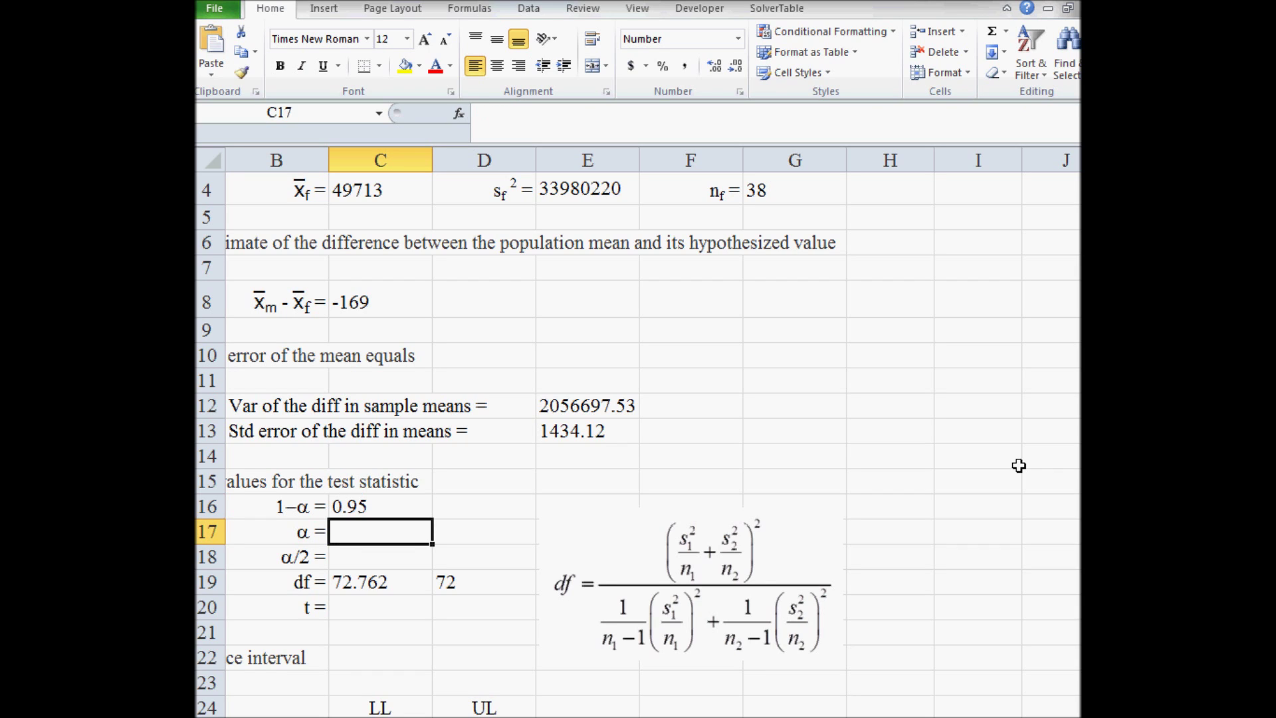
pyautogui.write('=1-')
pyautogui.press('Up')
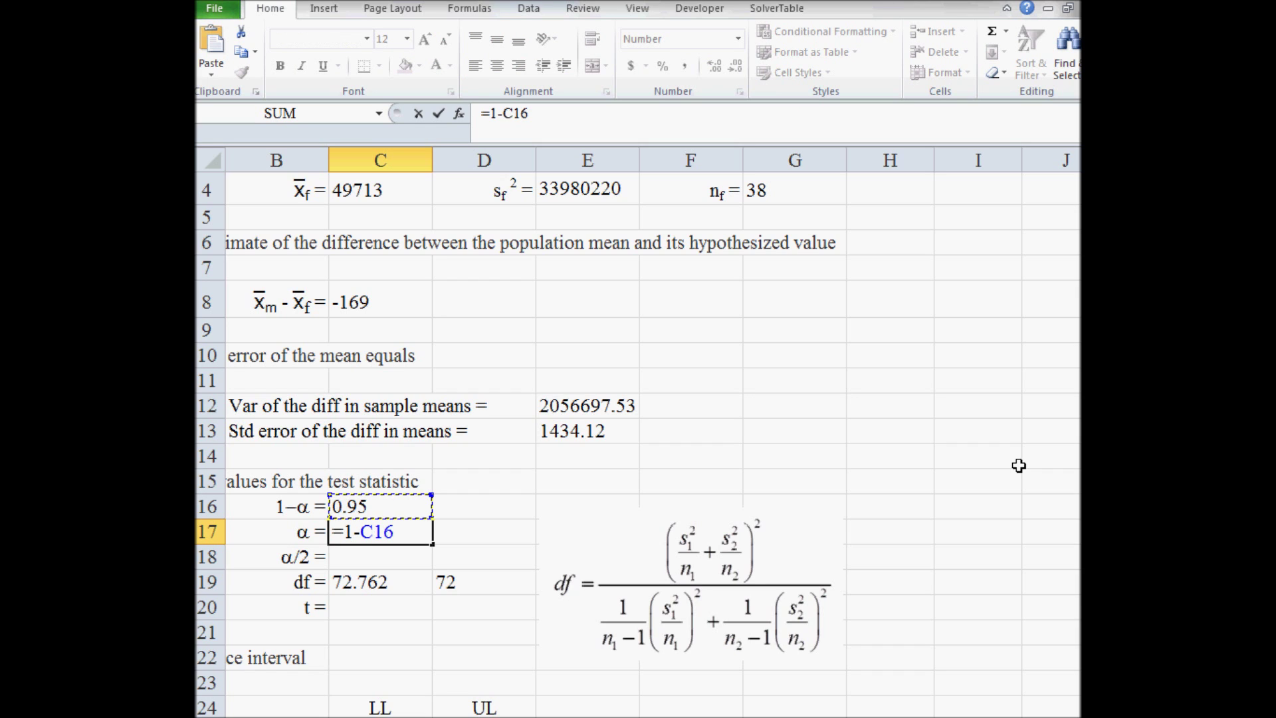
pyautogui.press('Return')
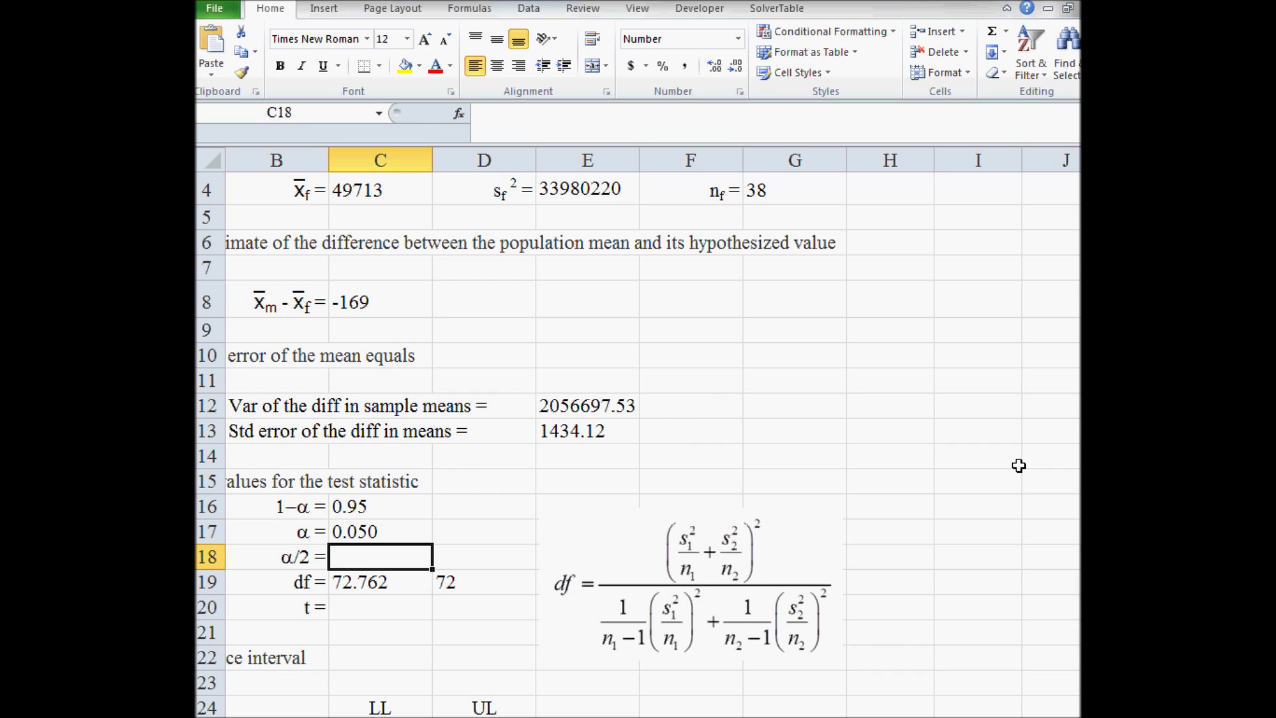
# Calculate α/2 in C18 with the formula =C17/2.
pyautogui.hscroll(-1, 1019, 465)
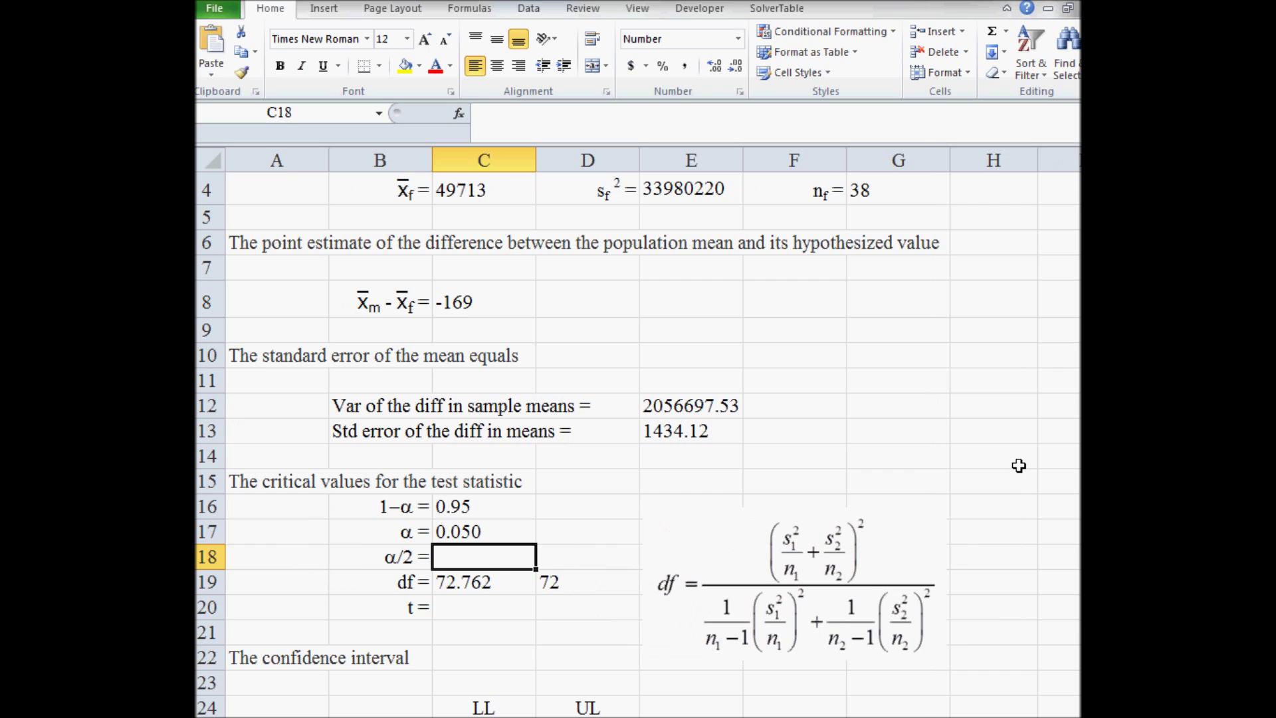
pyautogui.write('=')
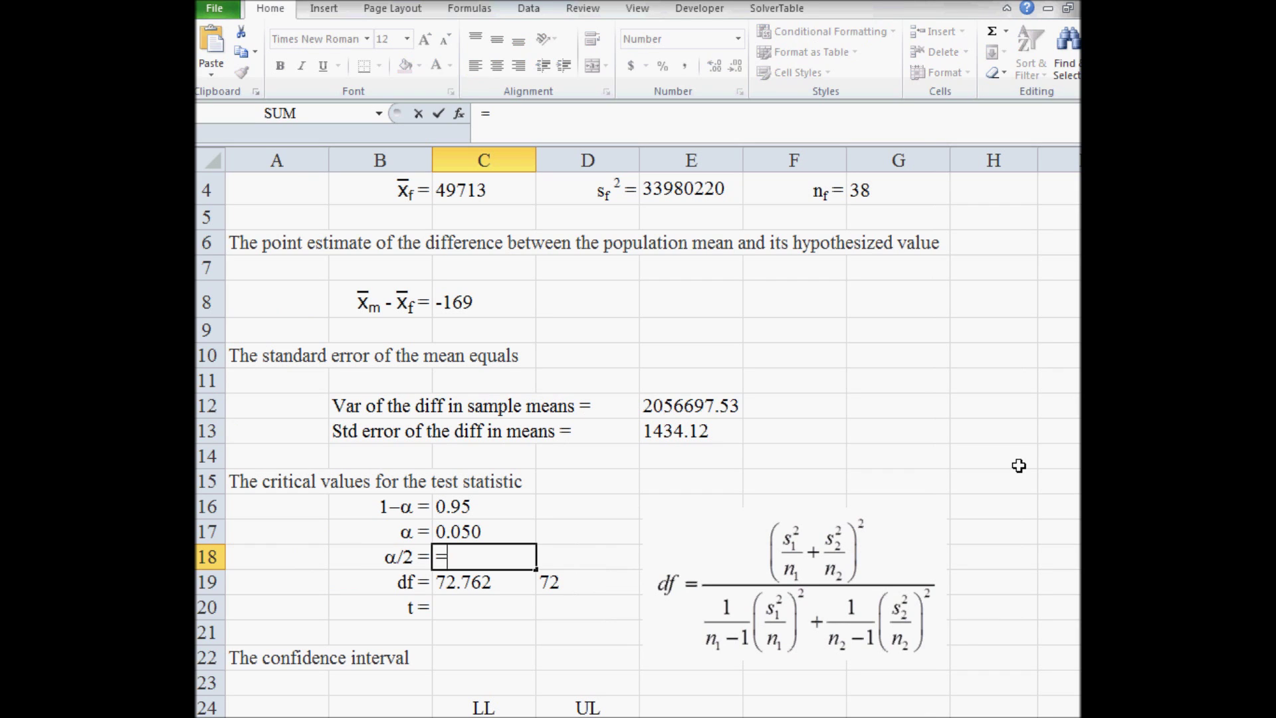
pyautogui.press('Up')
pyautogui.write('/')
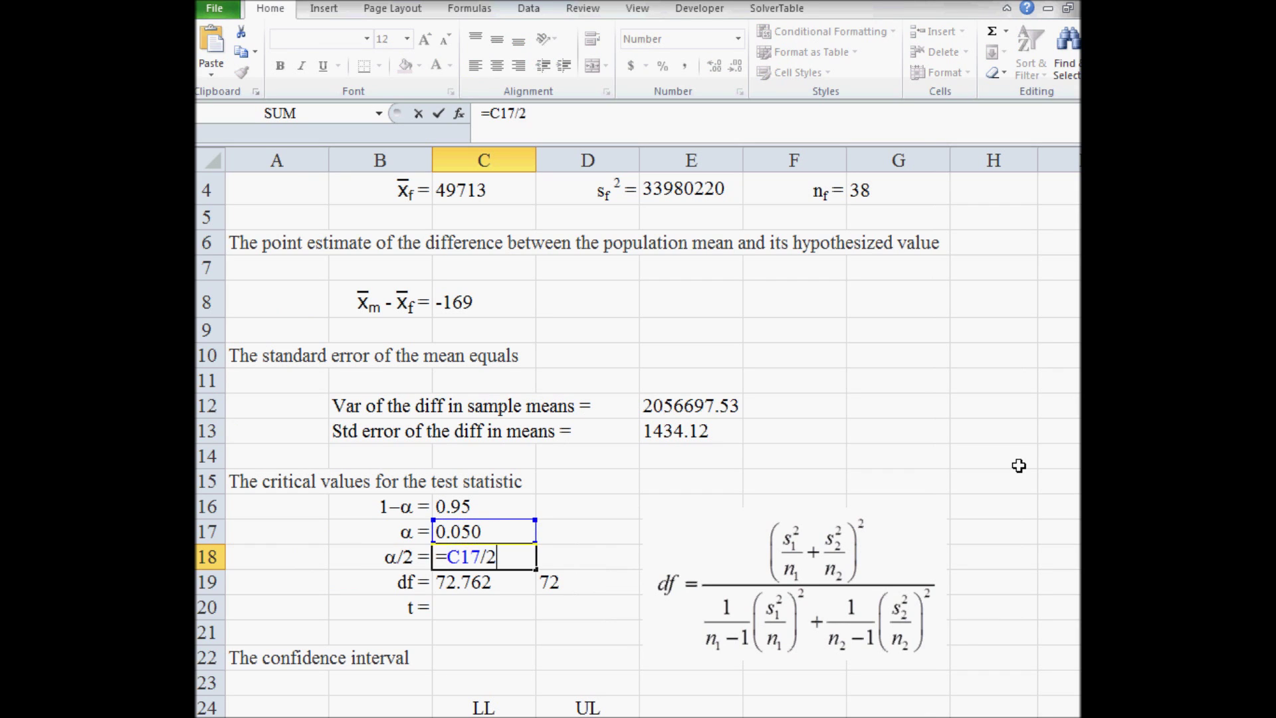
pyautogui.write('2')
pyautogui.press('Up')
pyautogui.press('Down')
pyautogui.press('Down')
pyautogui.press('Up')
pyautogui.press('Right')
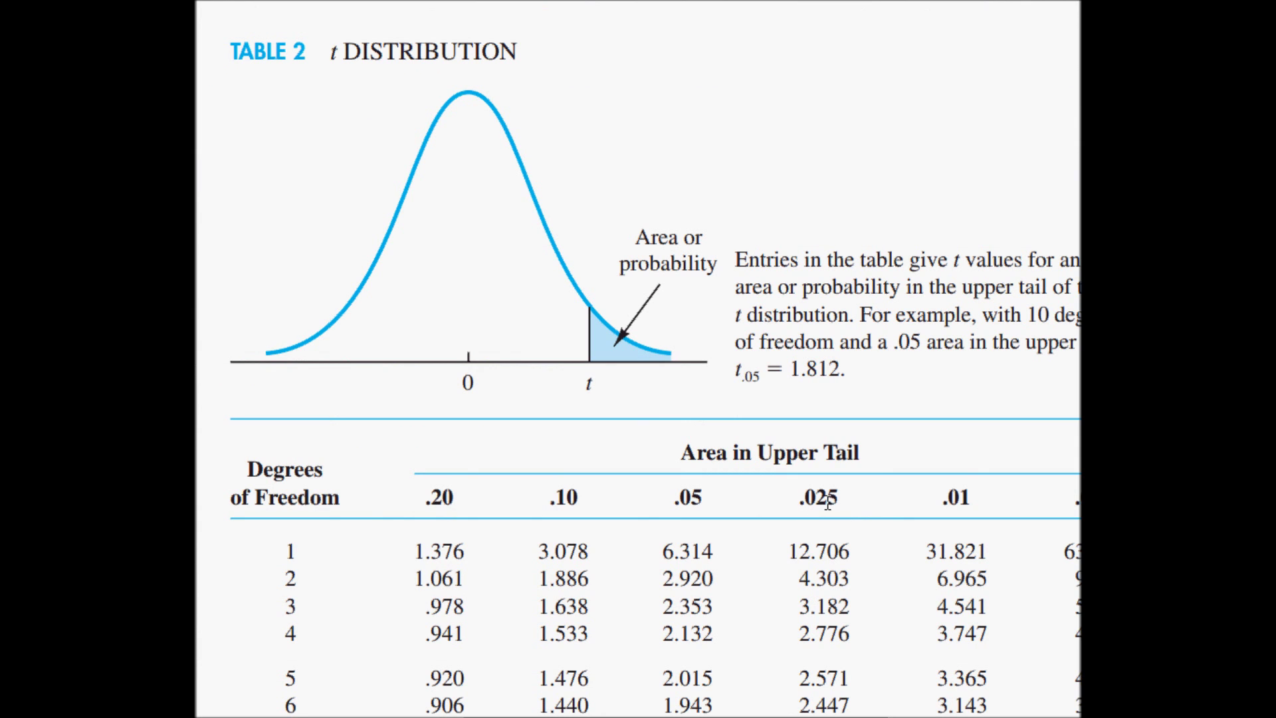
# Look up the t value for 72 degrees of freedom and 0.025 upper-tail area in the t table and enter 1.993 in C20 in Excel.
pyautogui.scroll(-20, 827, 503)
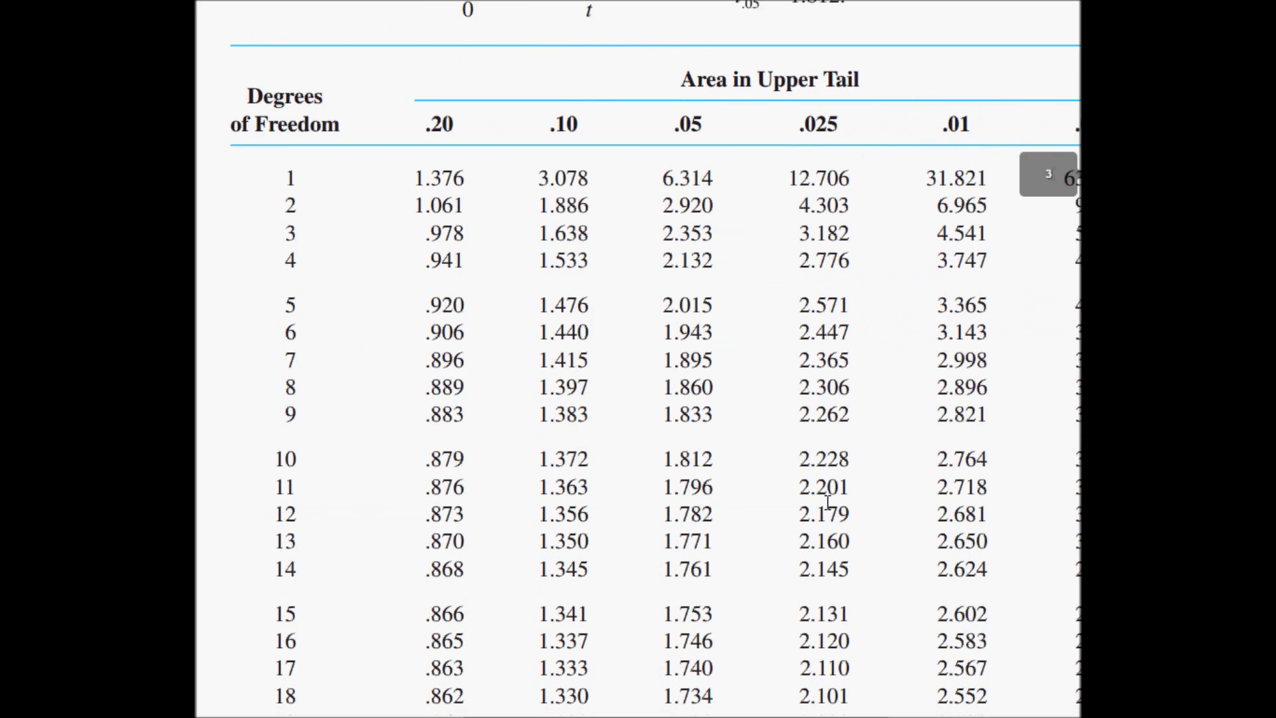
pyautogui.scroll(-15, 827, 503)
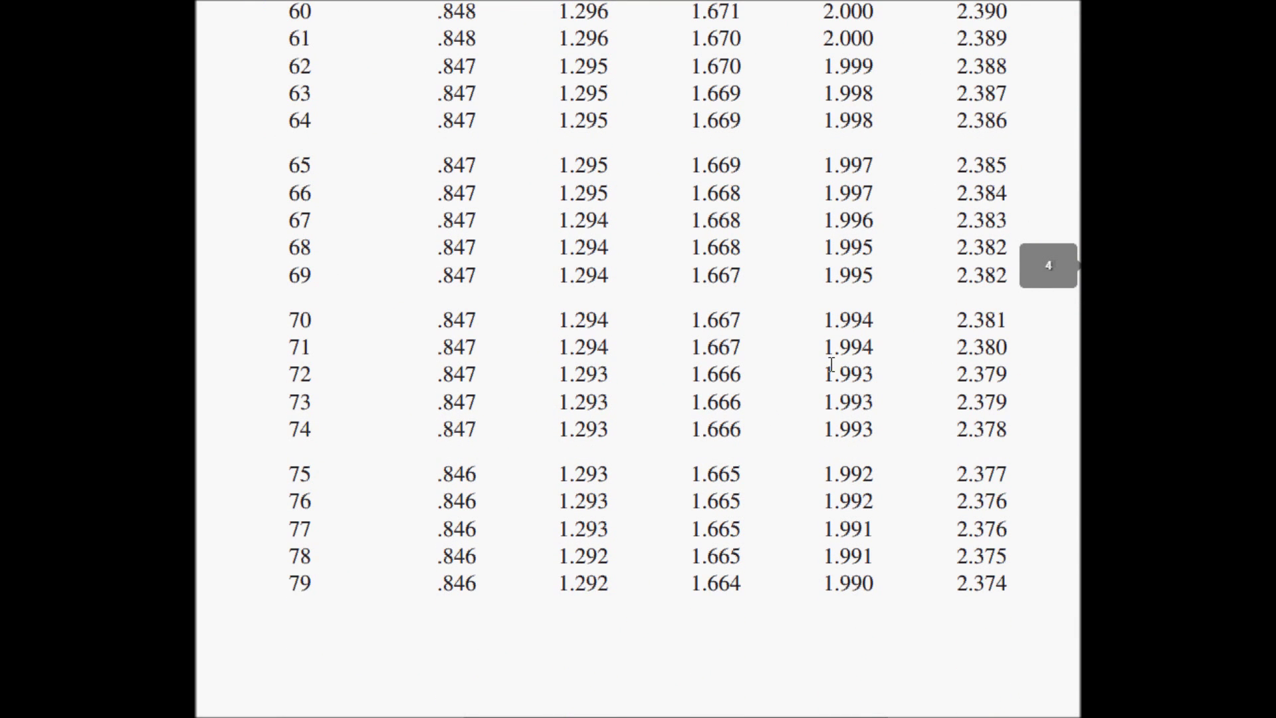
pyautogui.moveTo(826, 370); pyautogui.dragTo(882, 378)
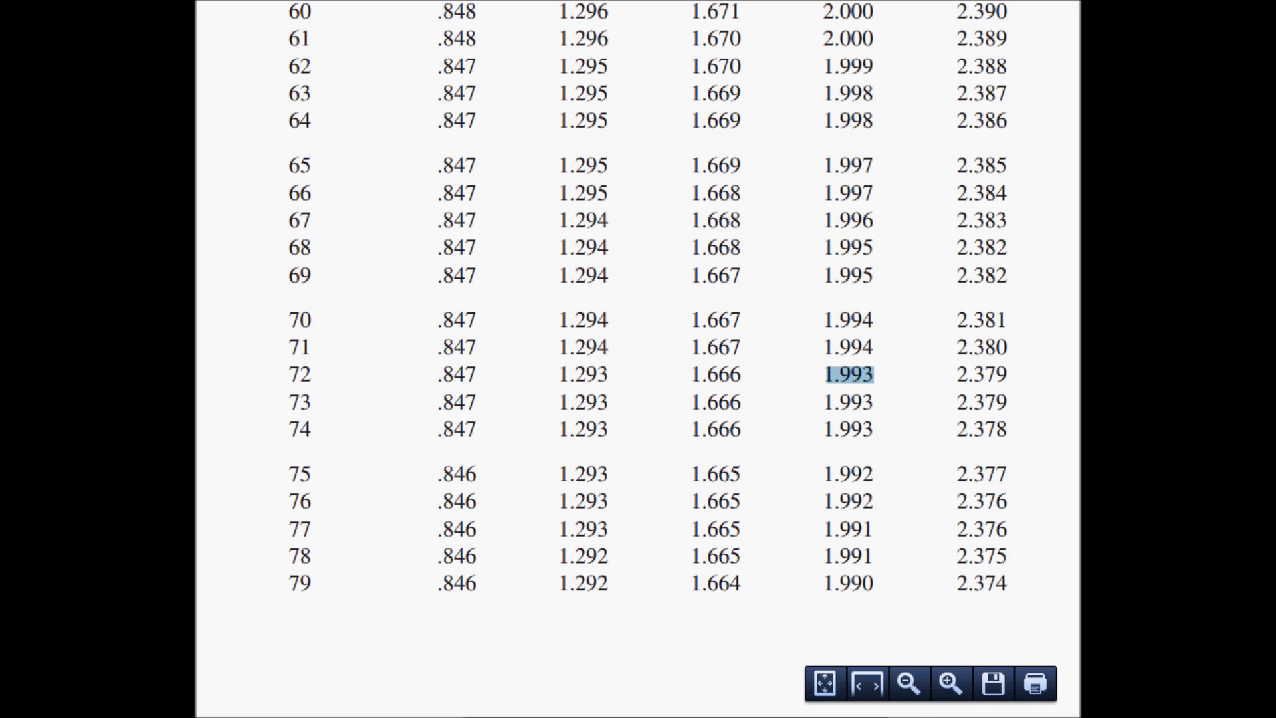
pyautogui.hotkey('alt', 'Tab')
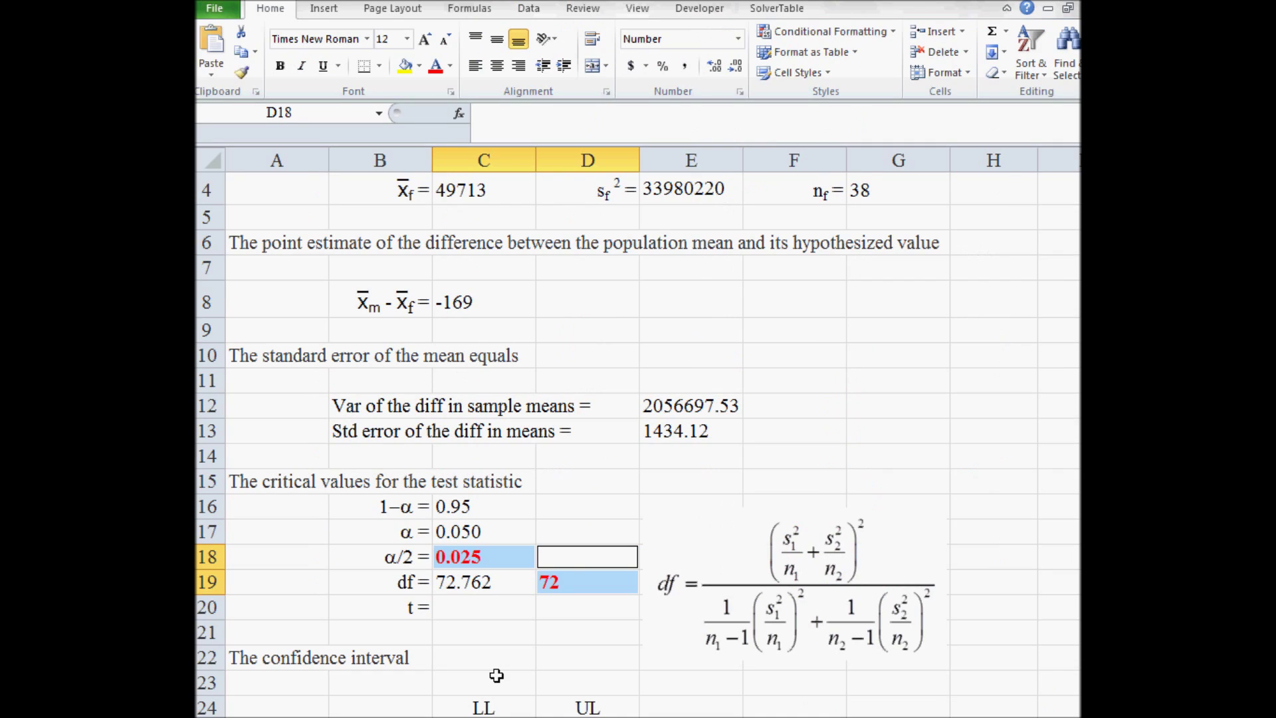
pyautogui.click(464, 606)
pyautogui.hotkey('ctrl', 'v')
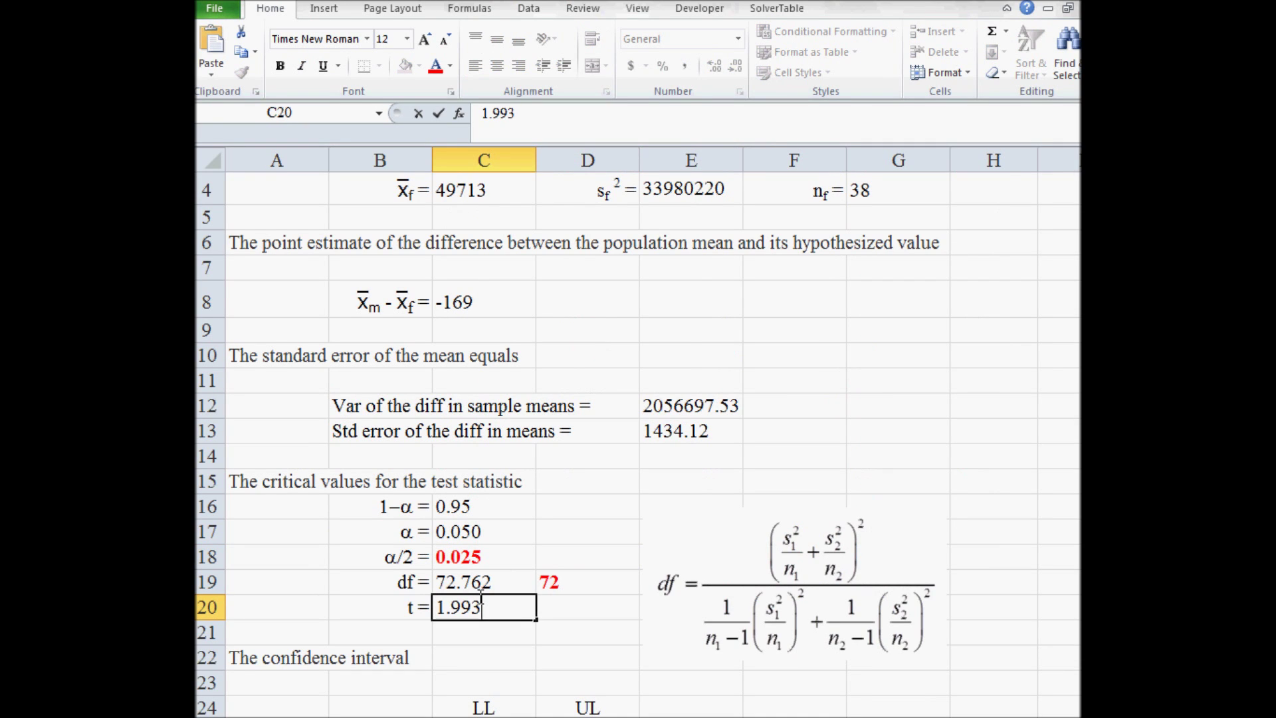
pyautogui.click(545, 641)
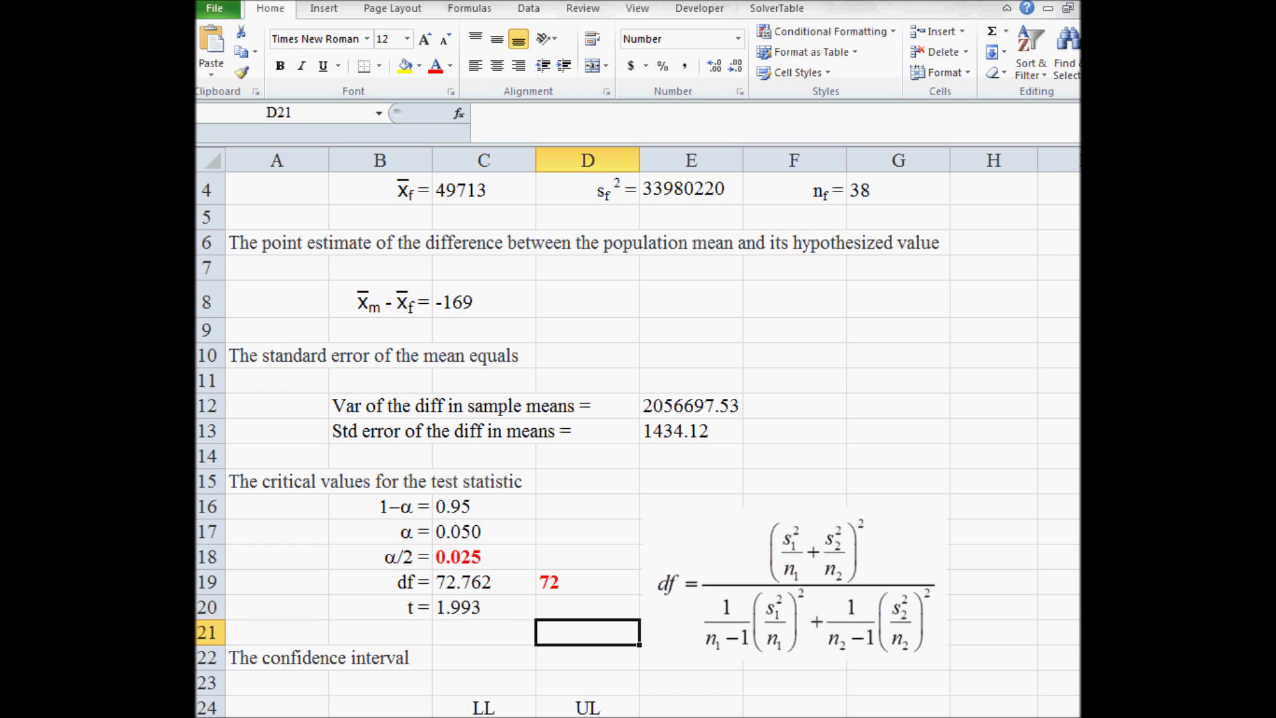
# Switch to CengageNOW and complete part c with "72 and column 0.025 of the t table" and 1.993 as the critical value.
pyautogui.hotkey('alt', 'Tab')
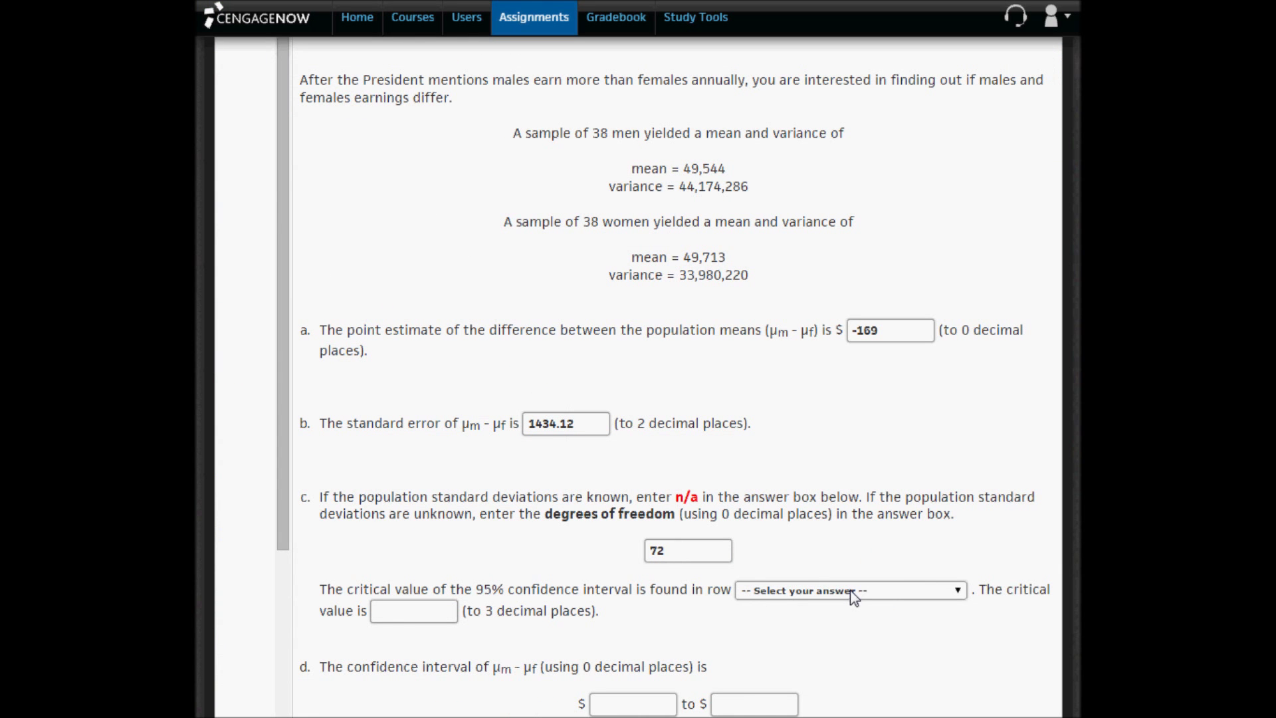
pyautogui.click(853, 596)
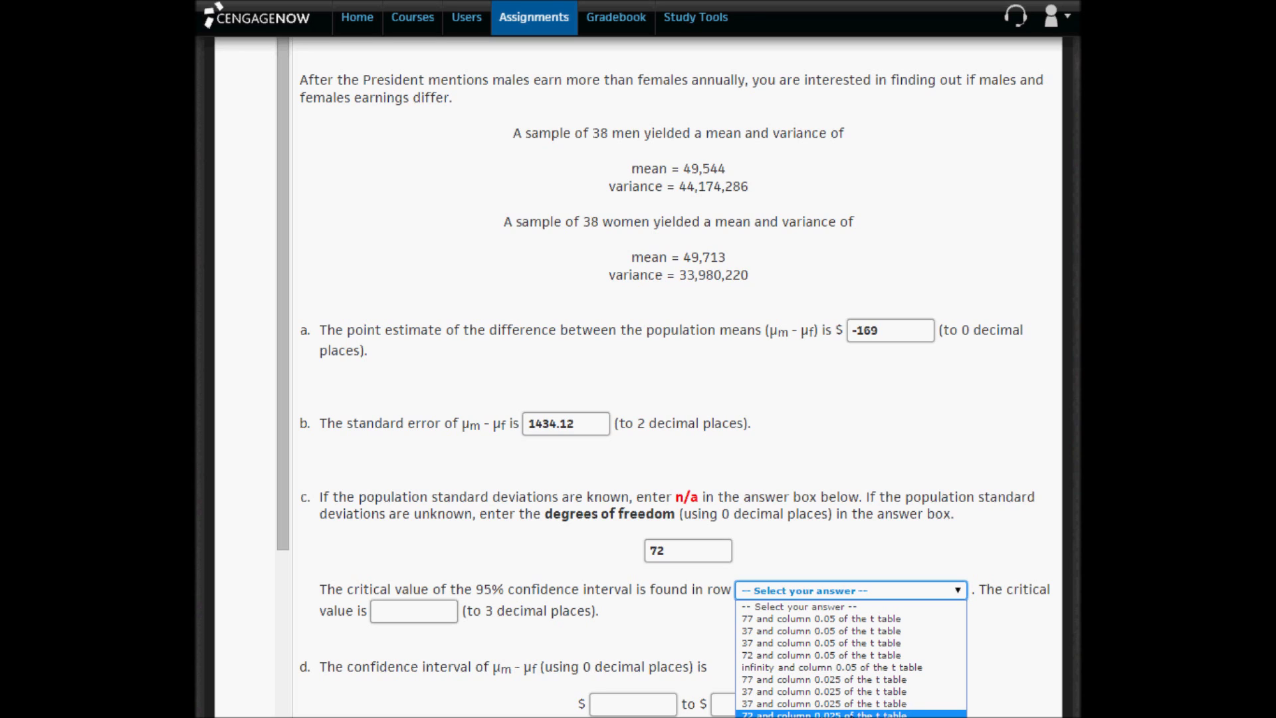
pyautogui.click(850, 715)
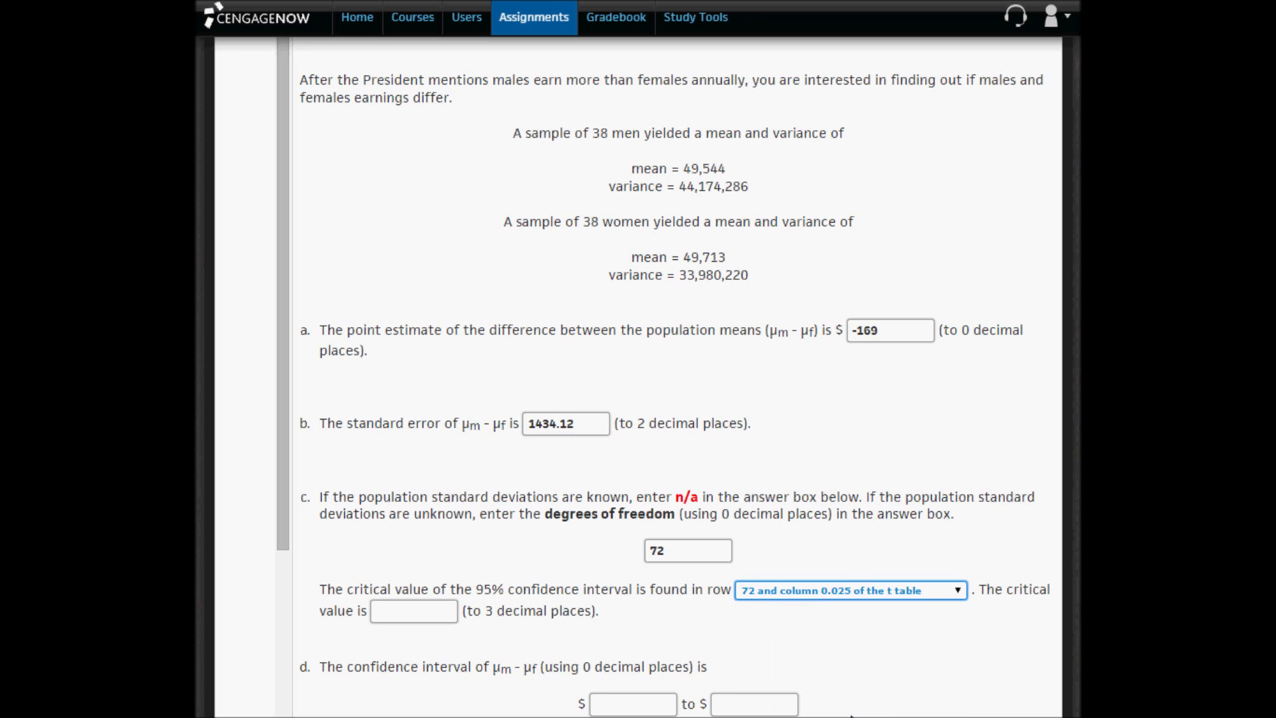
pyautogui.click(446, 611)
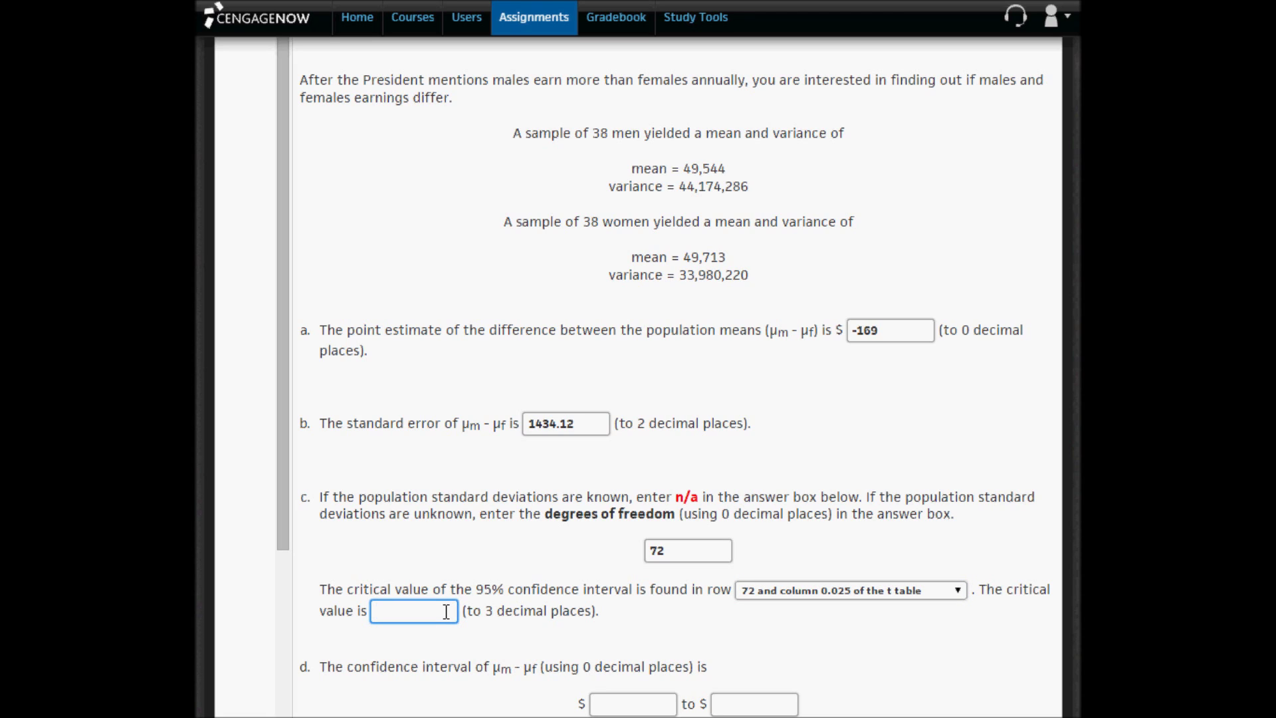
pyautogui.write('1.993')
pyautogui.click(598, 618)
# Switch back to Excel and calculate the confidence interval's lower limit in C25 with the formula =C8-C20*E13.
pyautogui.hotkey('alt', 'Tab')
pyautogui.click(501, 657)
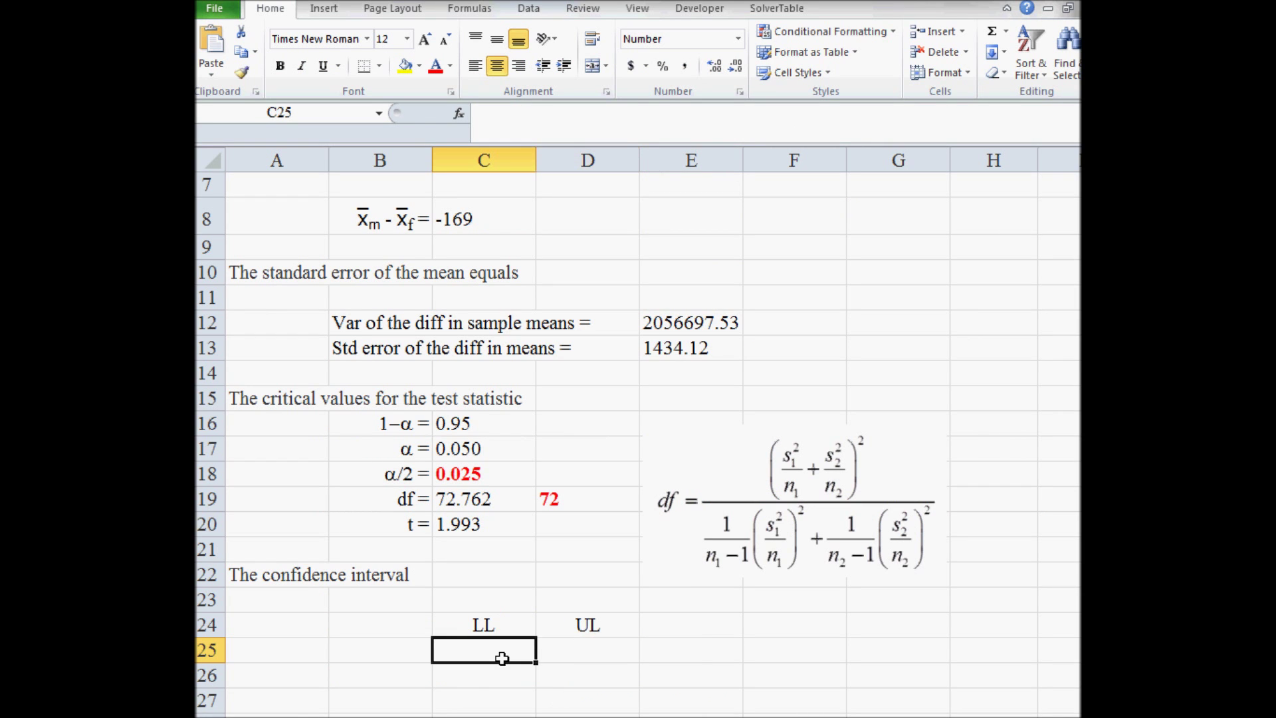
pyautogui.write('=')
pyautogui.press('Up')
pyautogui.press('Up')
pyautogui.press('Up')
pyautogui.press('Up')
pyautogui.press('Up')
pyautogui.press('Up')
pyautogui.press('Up')
pyautogui.press('Up')
pyautogui.press('Up')
pyautogui.press('Up')
pyautogui.press('Up')
pyautogui.press('Up')
pyautogui.press('Up')
pyautogui.press('Up')
pyautogui.press('Up')
pyautogui.press('Up')
pyautogui.press('Up')
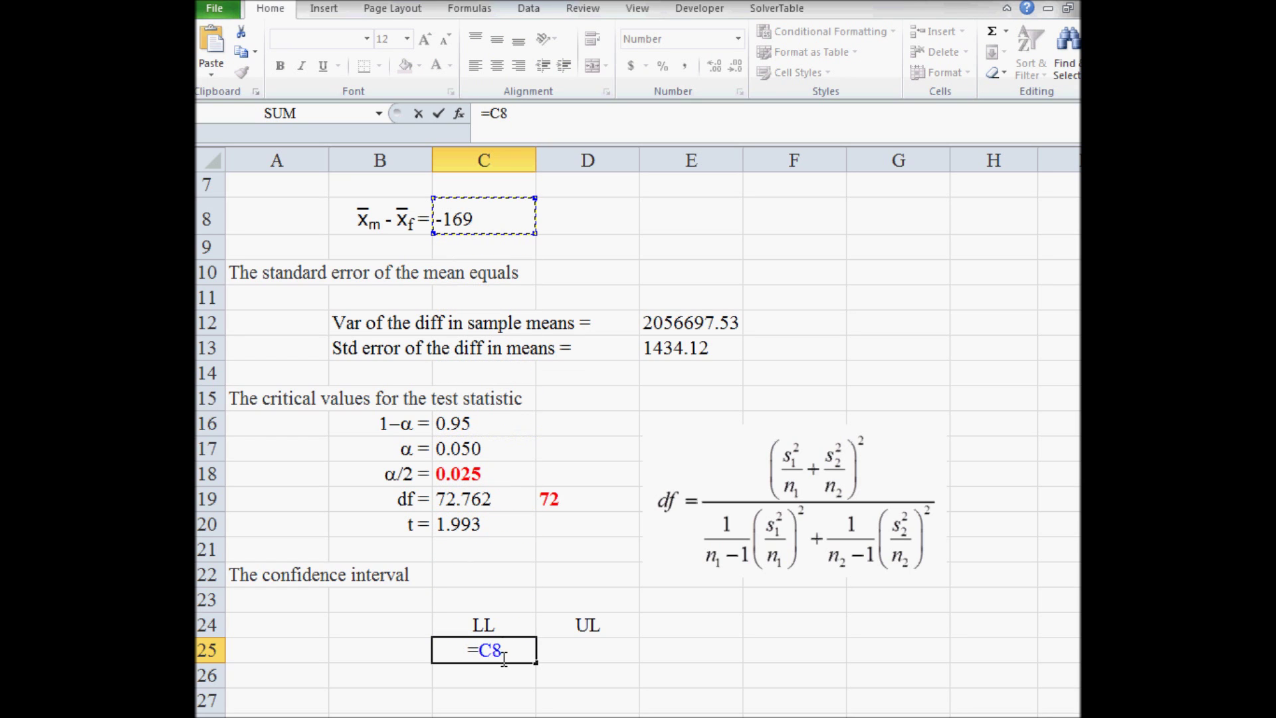
pyautogui.write('-')
pyautogui.press('Up')
pyautogui.press('Up')
pyautogui.press('Up')
pyautogui.press('Up')
pyautogui.press('Up')
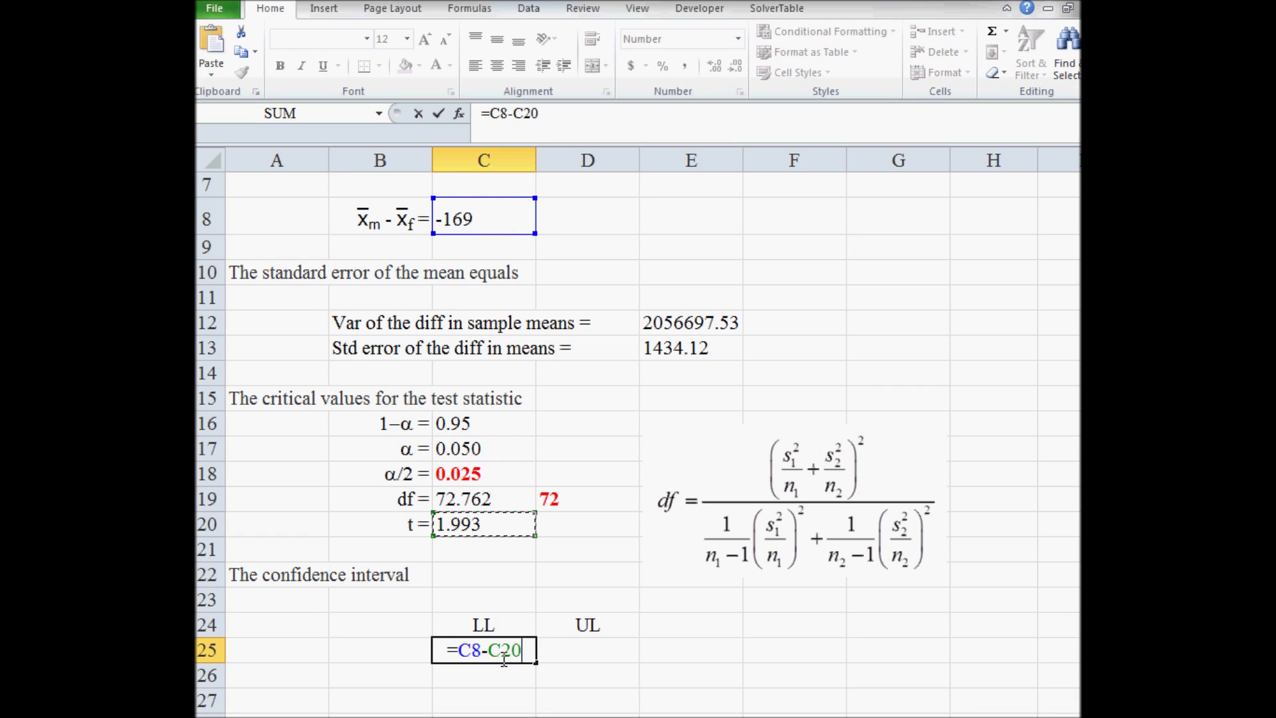
pyautogui.write('*')
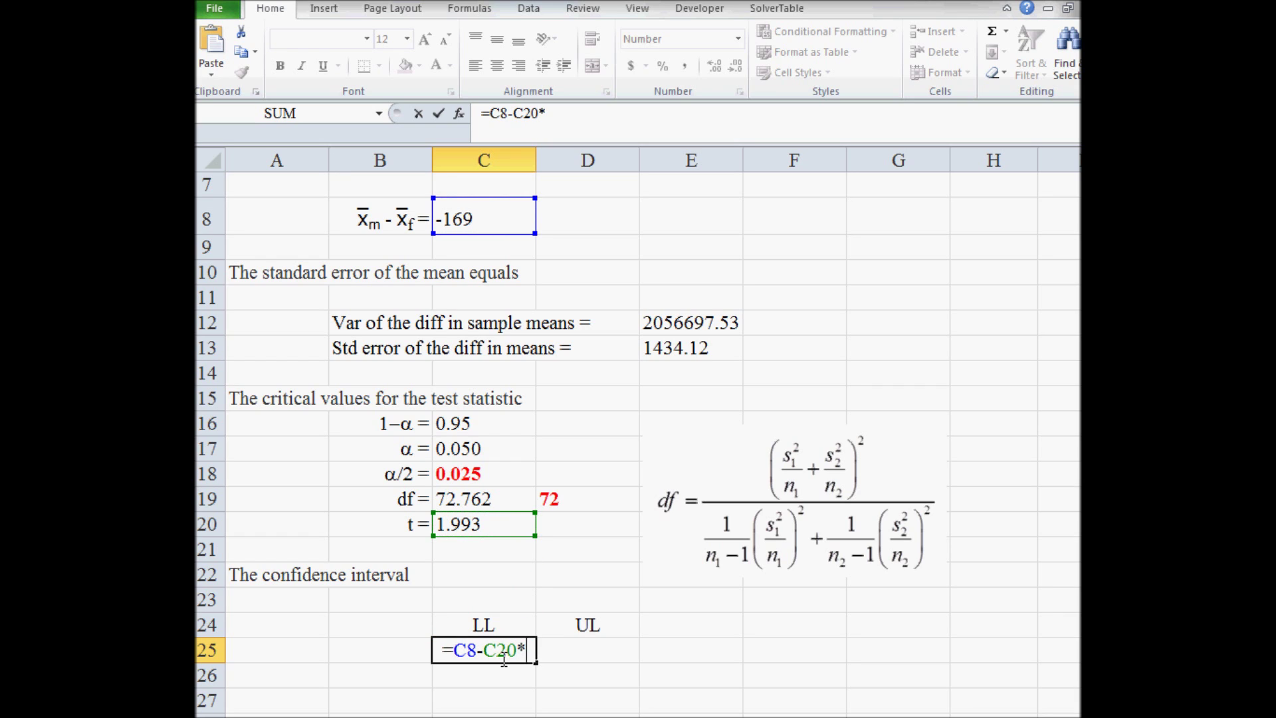
pyautogui.press('Up')
pyautogui.press('Up')
pyautogui.press('Up')
pyautogui.press('Up')
pyautogui.press('Up')
pyautogui.press('Up')
pyautogui.press('Up')
pyautogui.press('Up')
pyautogui.press('Up')
pyautogui.press('Up')
pyautogui.press('Up')
pyautogui.press('Up')
pyautogui.press('Right')
pyautogui.press('Right')
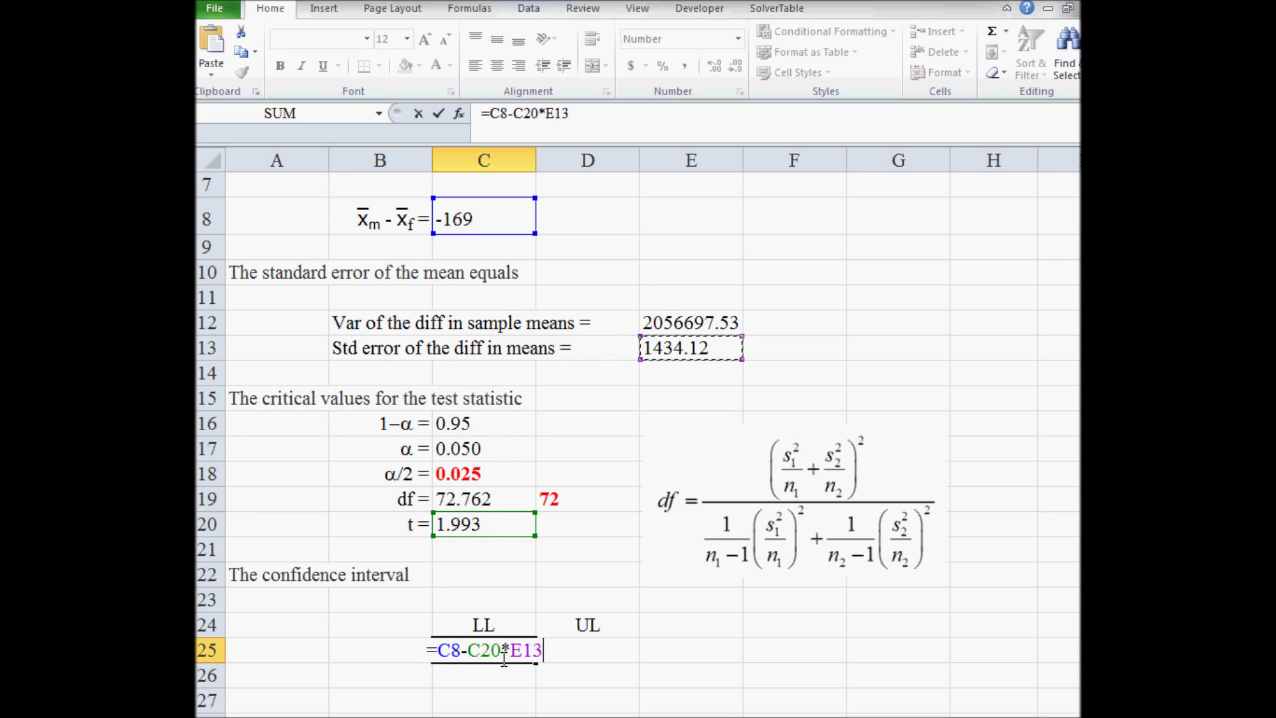
pyautogui.press('Return')
# Calculate the confidence interval's upper limit in D25 with the formula =C8+C20*E13.
pyautogui.press('Up')
pyautogui.press('Right')
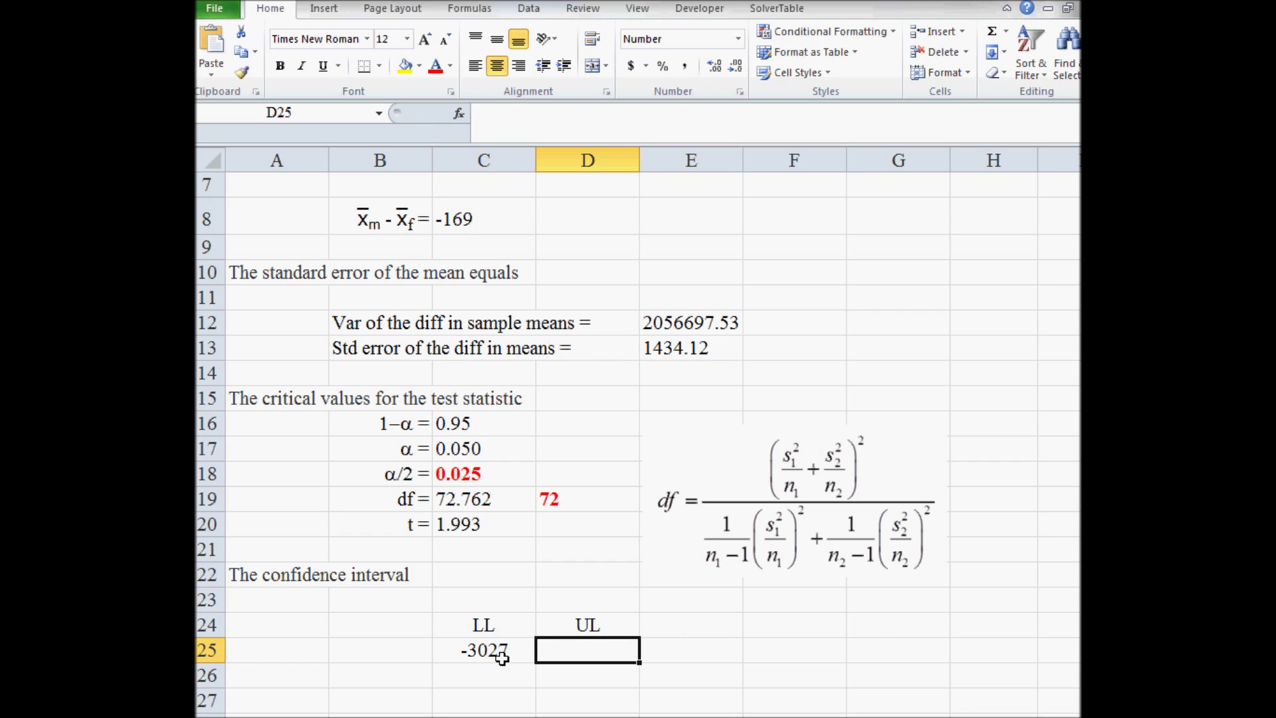
pyautogui.write('=')
pyautogui.press('Up')
pyautogui.press('Up')
pyautogui.press('Up')
pyautogui.press('Up')
pyautogui.press('Up')
pyautogui.press('Up')
pyautogui.press('Up')
pyautogui.press('Up')
pyautogui.press('Up')
pyautogui.press('Up')
pyautogui.press('Up')
pyautogui.press('Up')
pyautogui.press('Up')
pyautogui.press('Up')
pyautogui.press('Up')
pyautogui.press('Up')
pyautogui.press('Up')
pyautogui.press('Left')
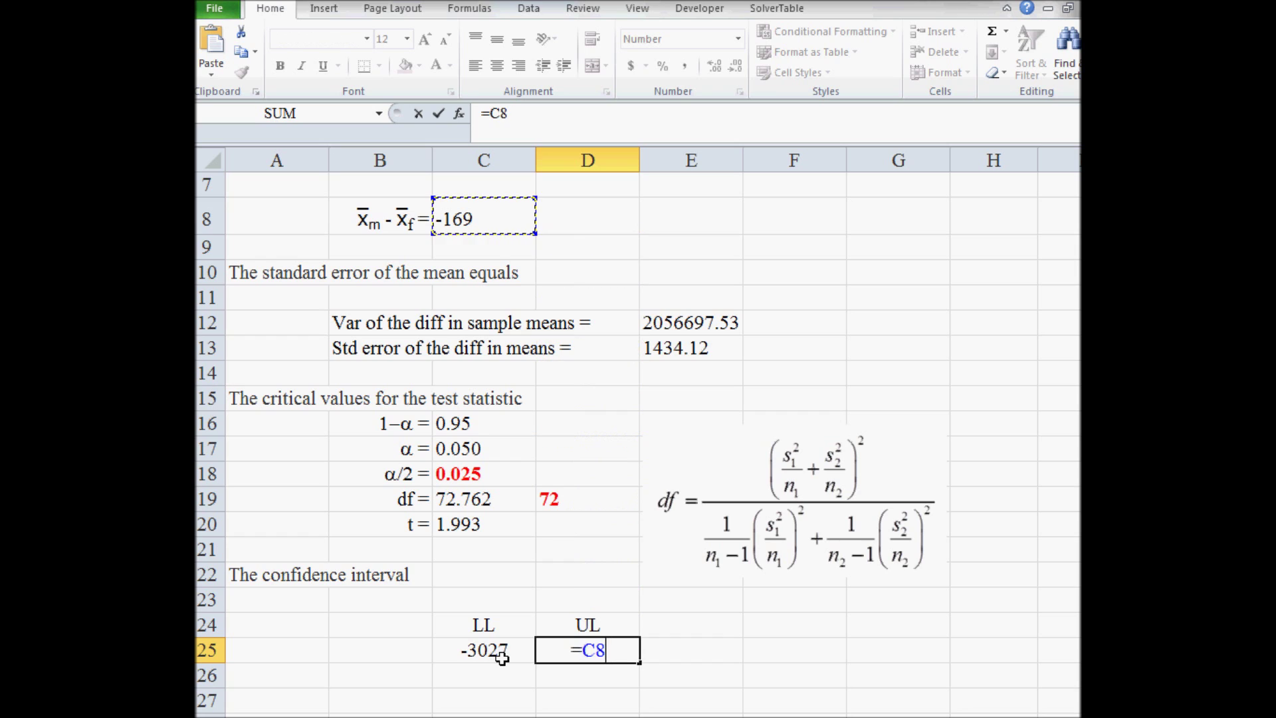
pyautogui.write('+')
pyautogui.press('Up')
pyautogui.press('Up')
pyautogui.press('Up')
pyautogui.press('Up')
pyautogui.press('Up')
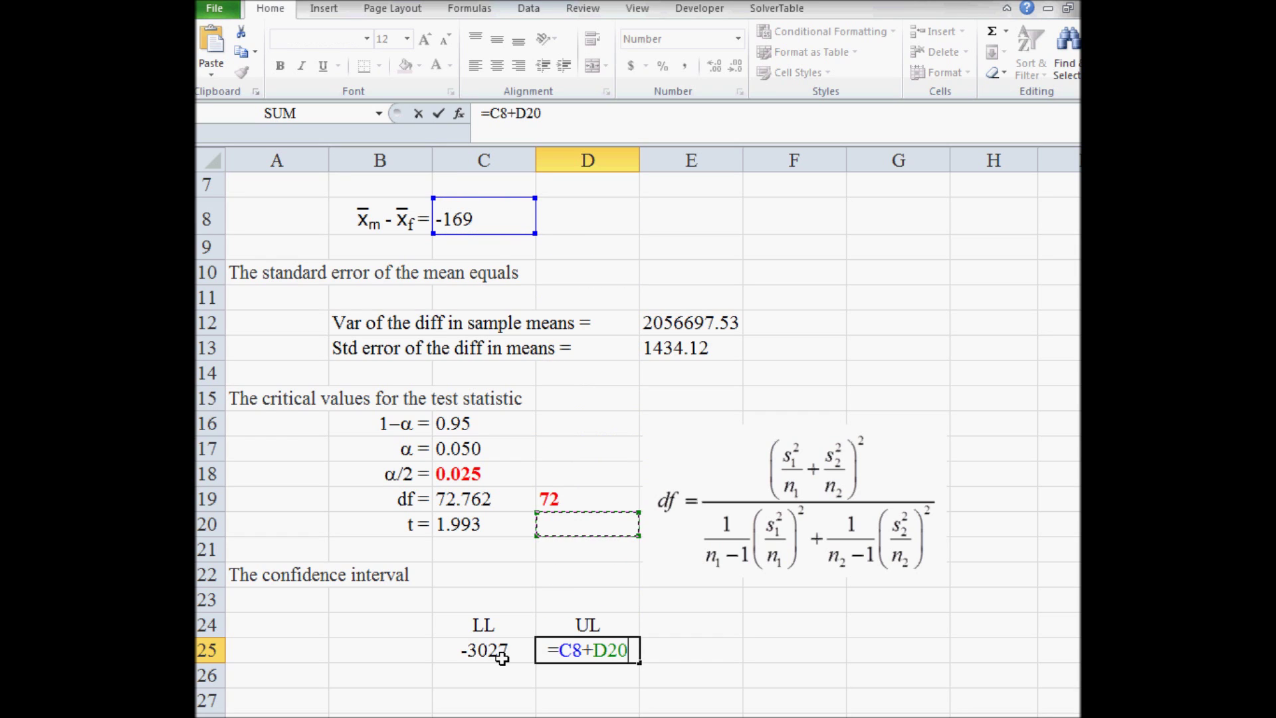
pyautogui.press('Left')
pyautogui.write('*')
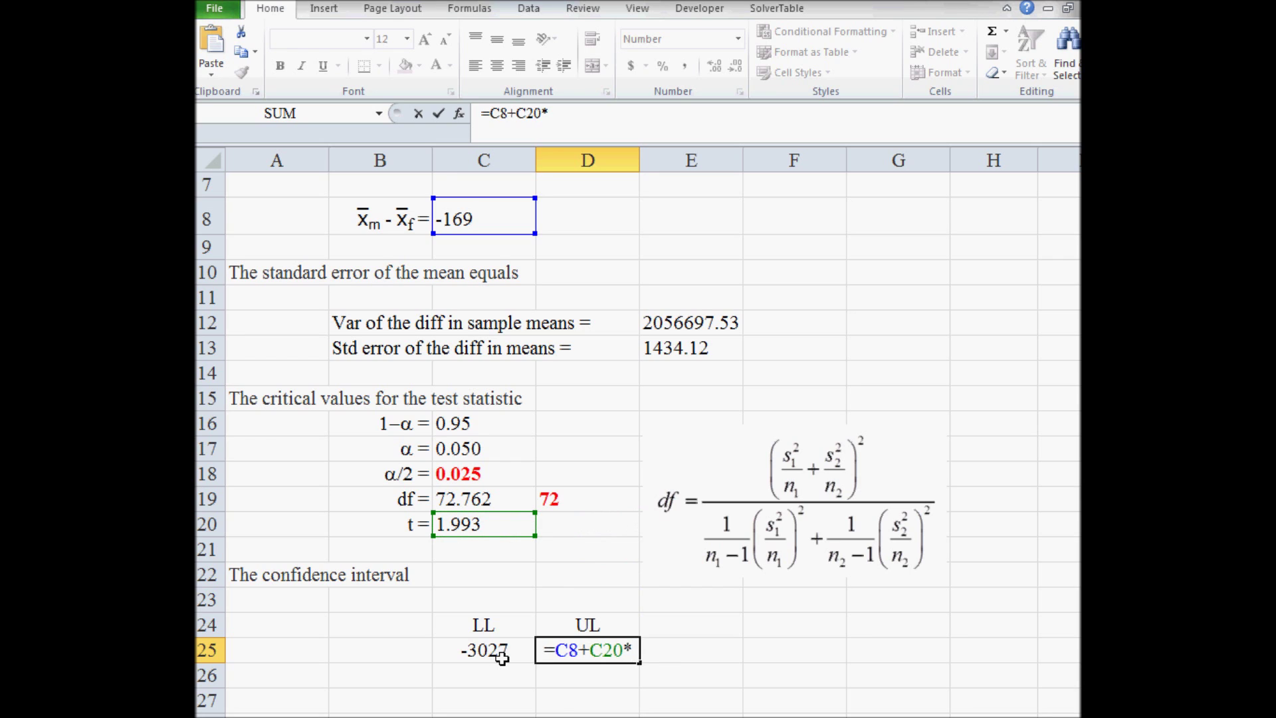
pyautogui.press('Up')
pyautogui.press('Up')
pyautogui.press('Up')
pyautogui.press('Up')
pyautogui.press('Up')
pyautogui.press('Up')
pyautogui.press('Up')
pyautogui.press('Up')
pyautogui.press('Up')
pyautogui.press('Up')
pyautogui.press('Up')
pyautogui.press('Up')
pyautogui.press('Right')
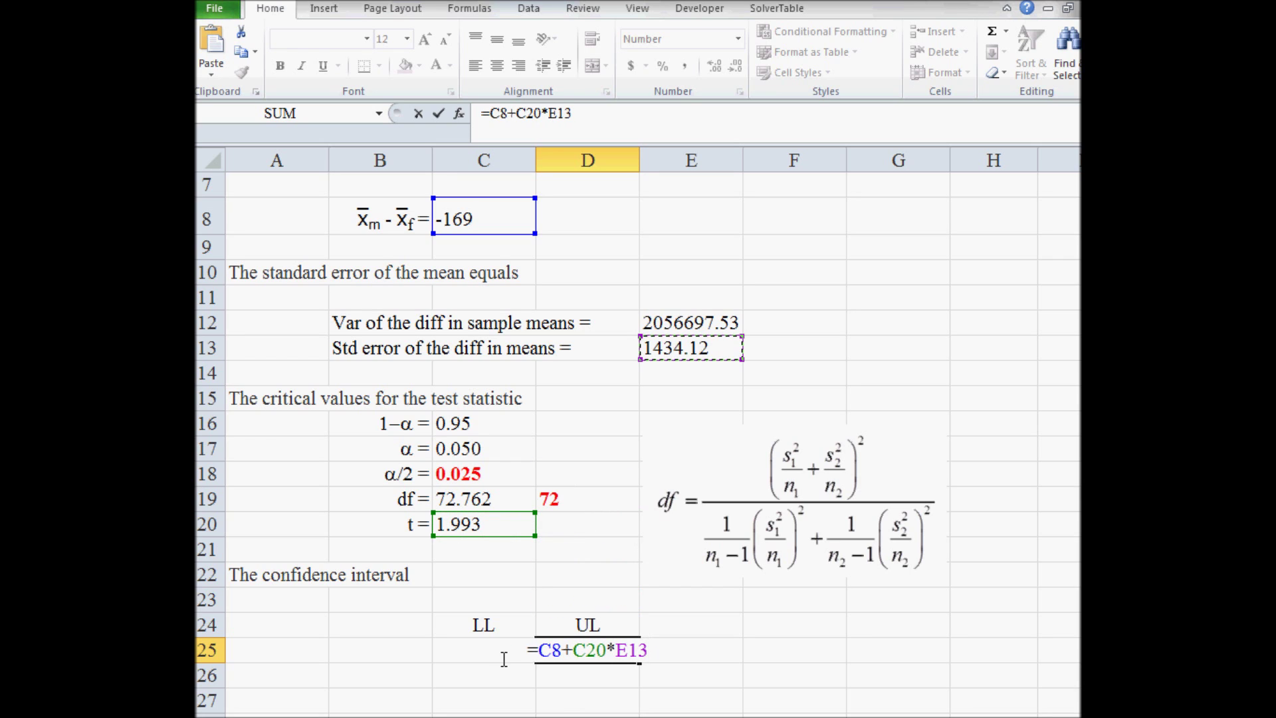
pyautogui.press('Return')
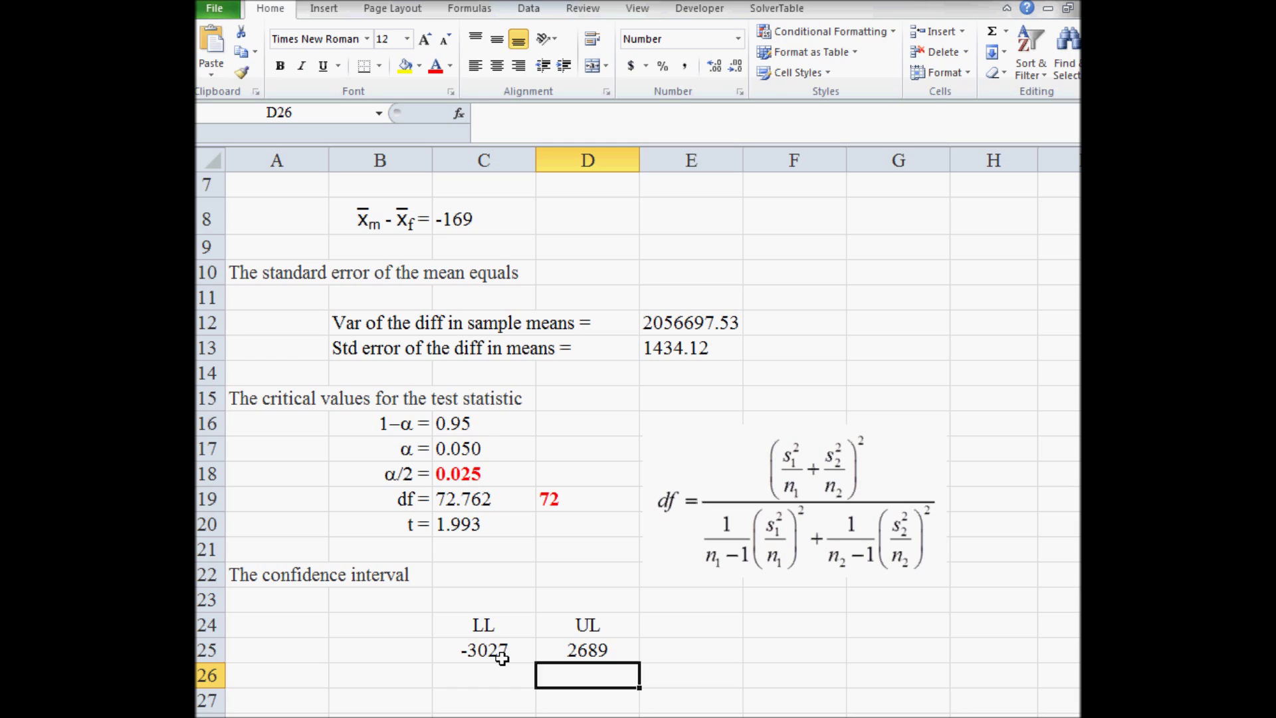
# Copy the lower limit -3027 from C25 into the first confidence interval box of part d in CengageNOW.
pyautogui.click(502, 658)
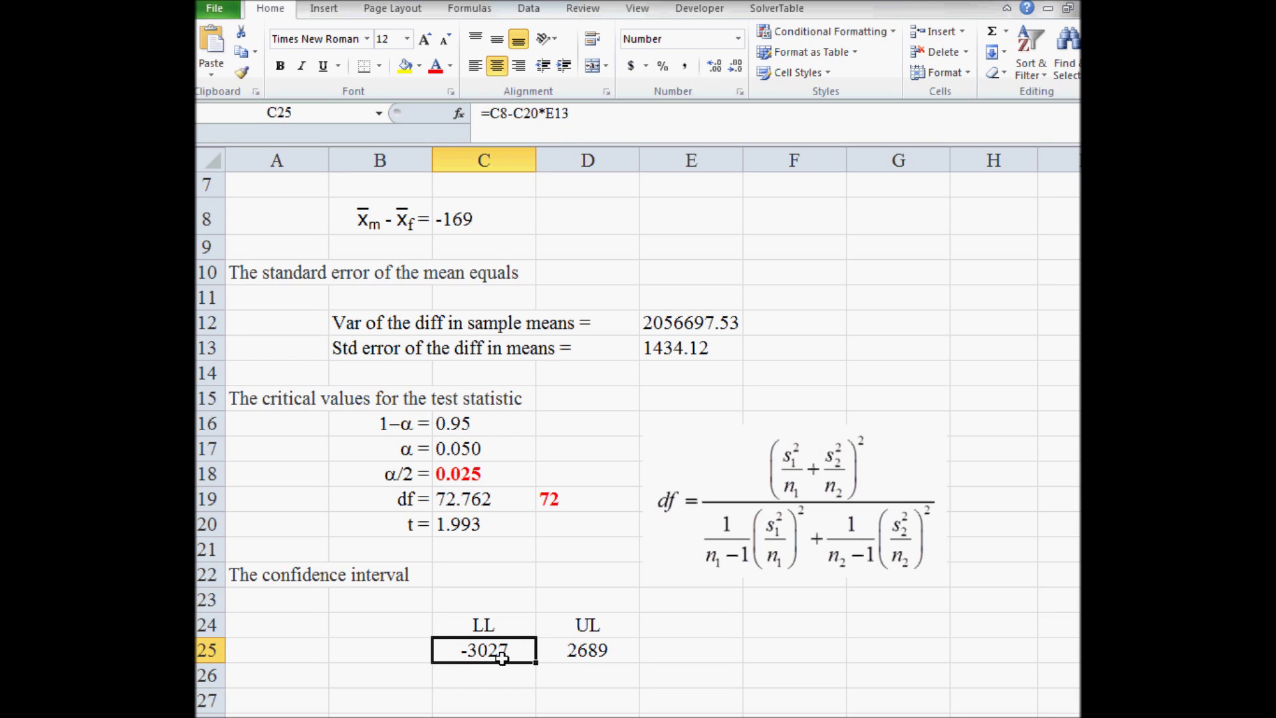
pyautogui.hotkey('ctrl', 'c')
pyautogui.hotkey('alt', 'Tab')
pyautogui.click(628, 705)
pyautogui.hotkey('ctrl', 'v')
# Copy the upper limit 2689 from D25 in Excel into the second confidence interval box of part d in CengageNOW.
pyautogui.hotkey('alt', 'Tab')
pyautogui.click(600, 671)
pyautogui.click(602, 651)
pyautogui.hotkey('ctrl', 'c')
pyautogui.hotkey('alt', 'Tab')
pyautogui.click(726, 706)
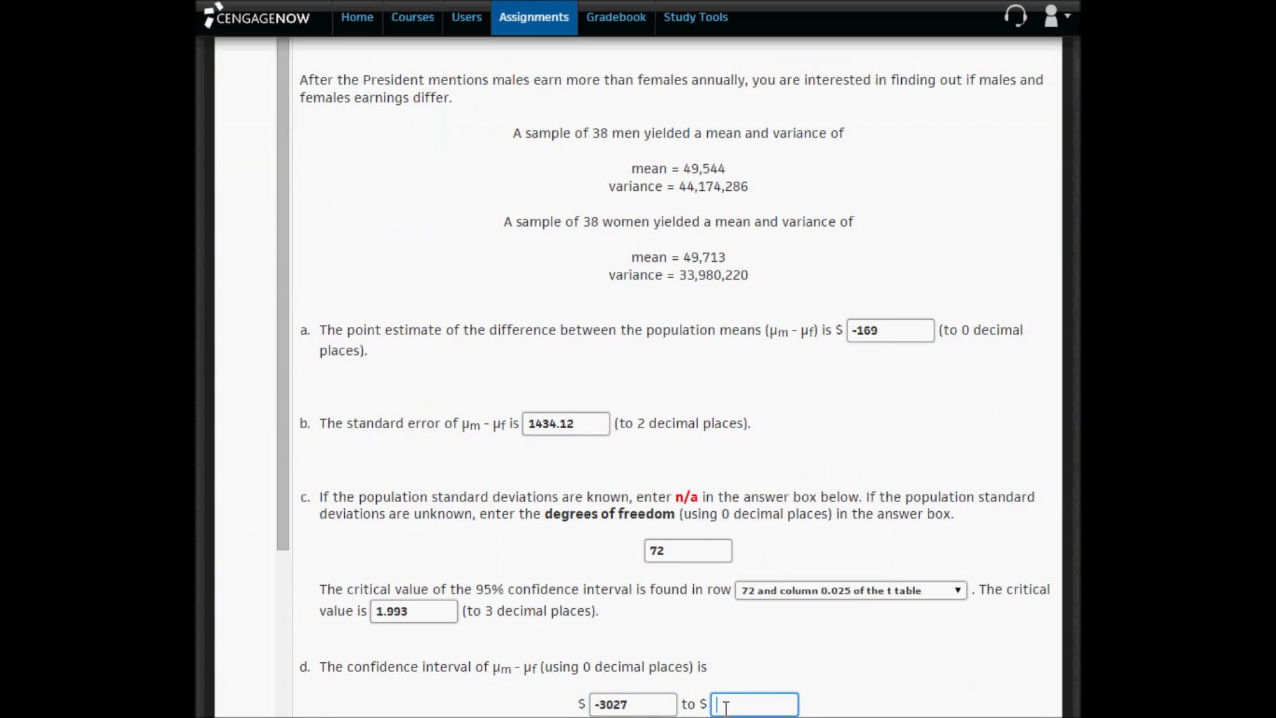
pyautogui.hotkey('ctrl', 'v')
# Complete part d's statements with "that males and females earn the same amount" and "percent of confidence intervals that are expected to contain".
pyautogui.scroll(-3, 928, 540)
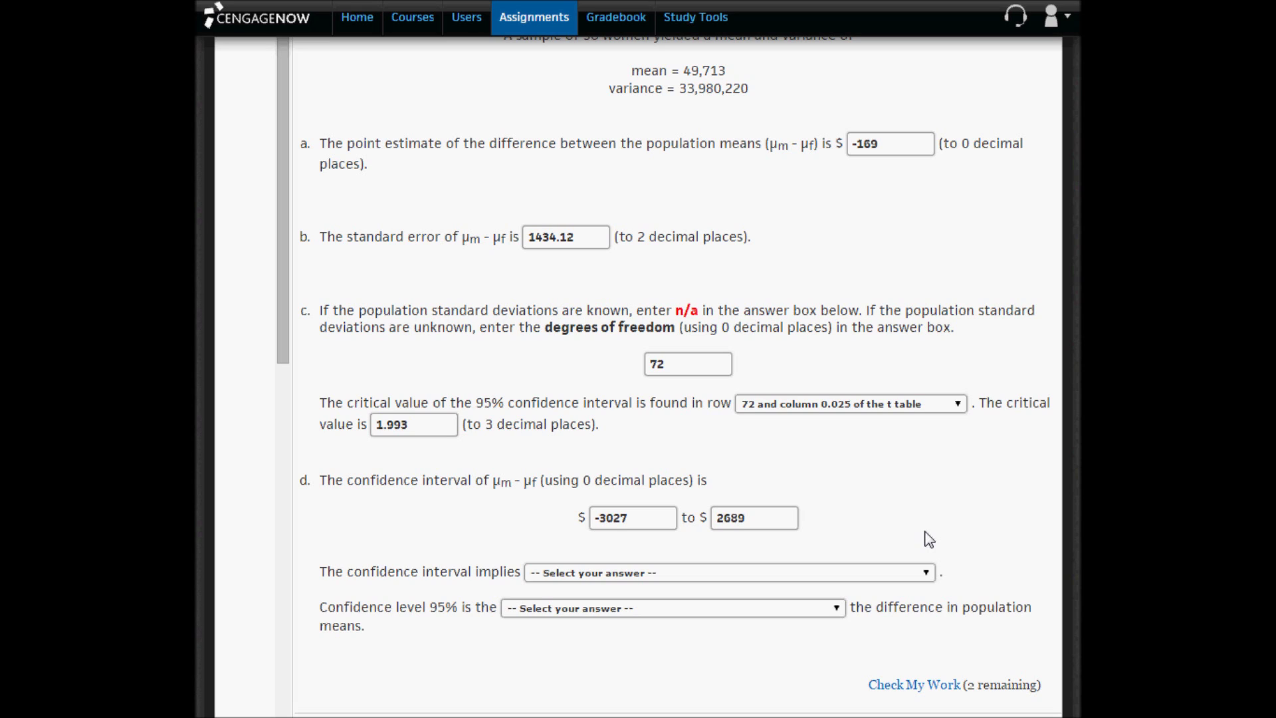
pyautogui.click(658, 575)
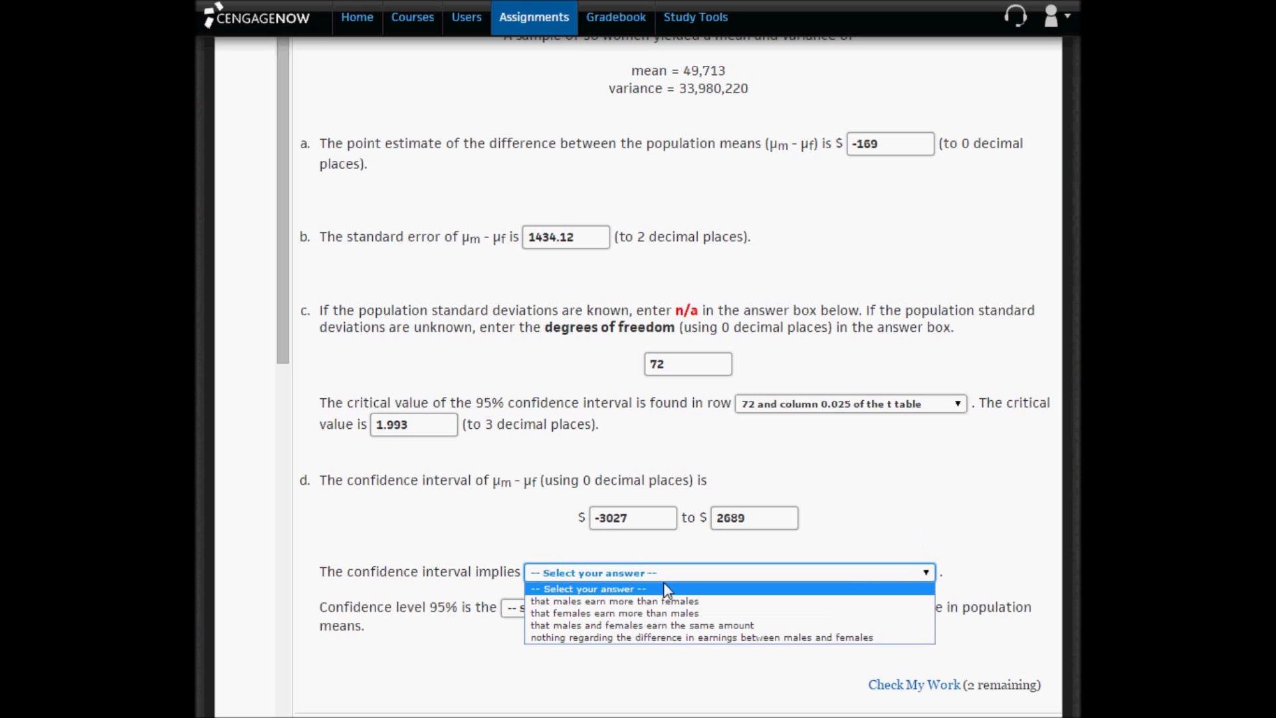
pyautogui.click(671, 626)
pyautogui.click(672, 642)
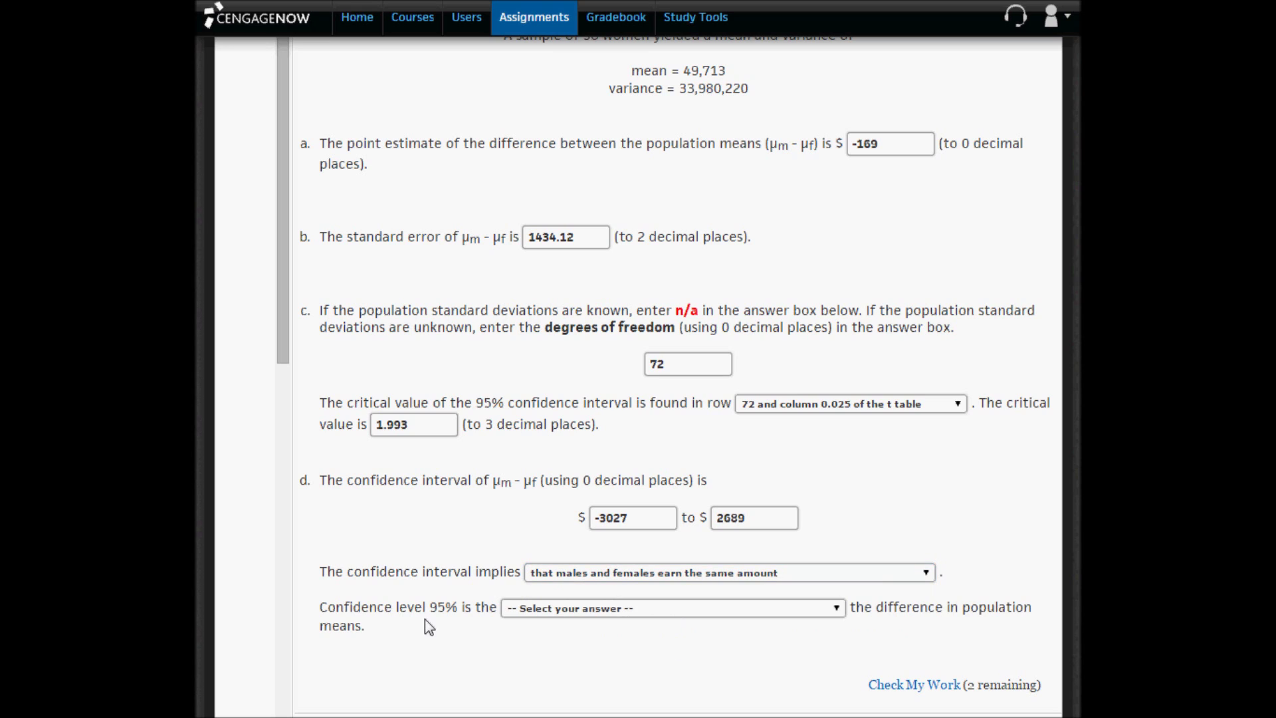
pyautogui.click(546, 609)
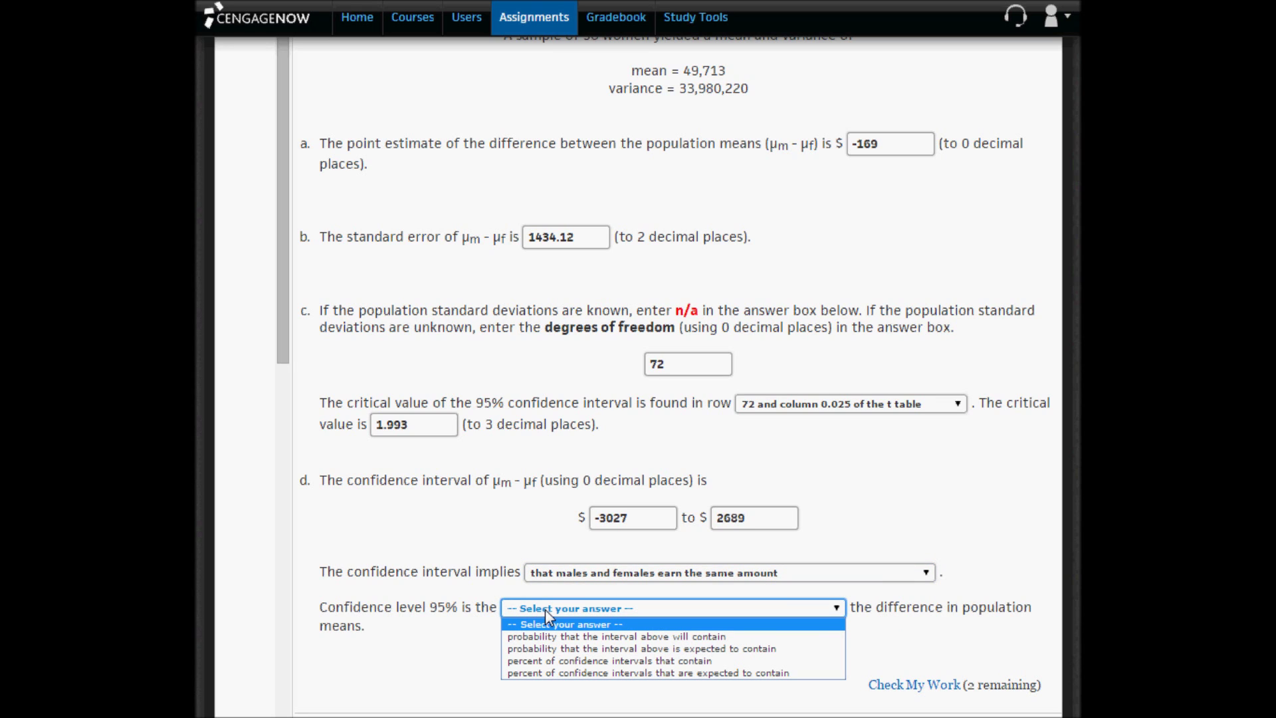
pyautogui.click(557, 673)
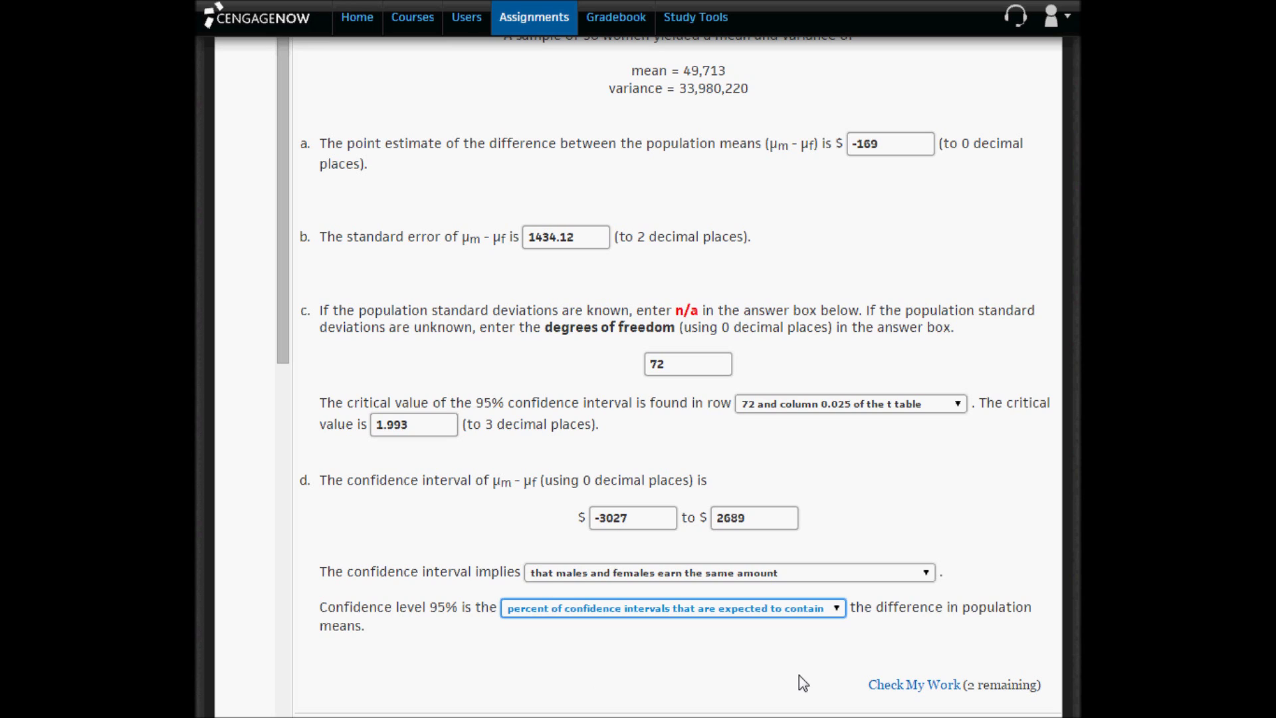
# Check the work on question 1 and review the grading marks for parts a to d.
pyautogui.click(902, 689)
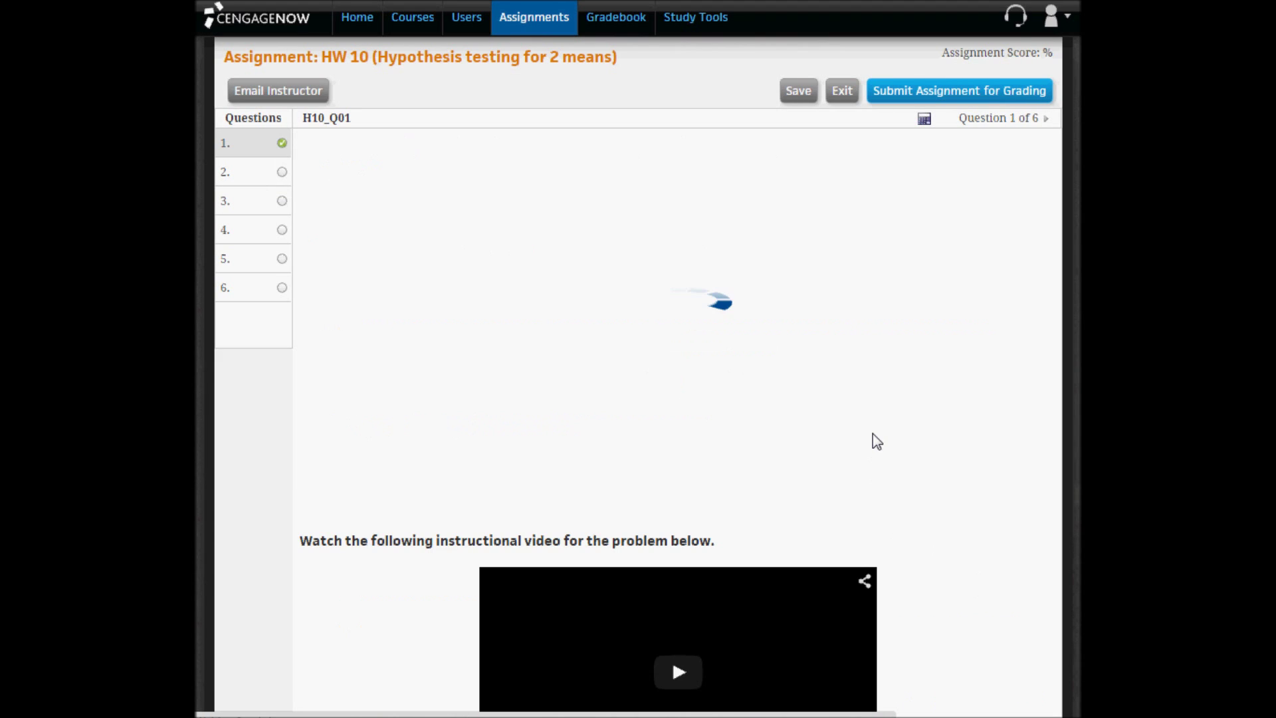
pyautogui.scroll(-5, 874, 439)
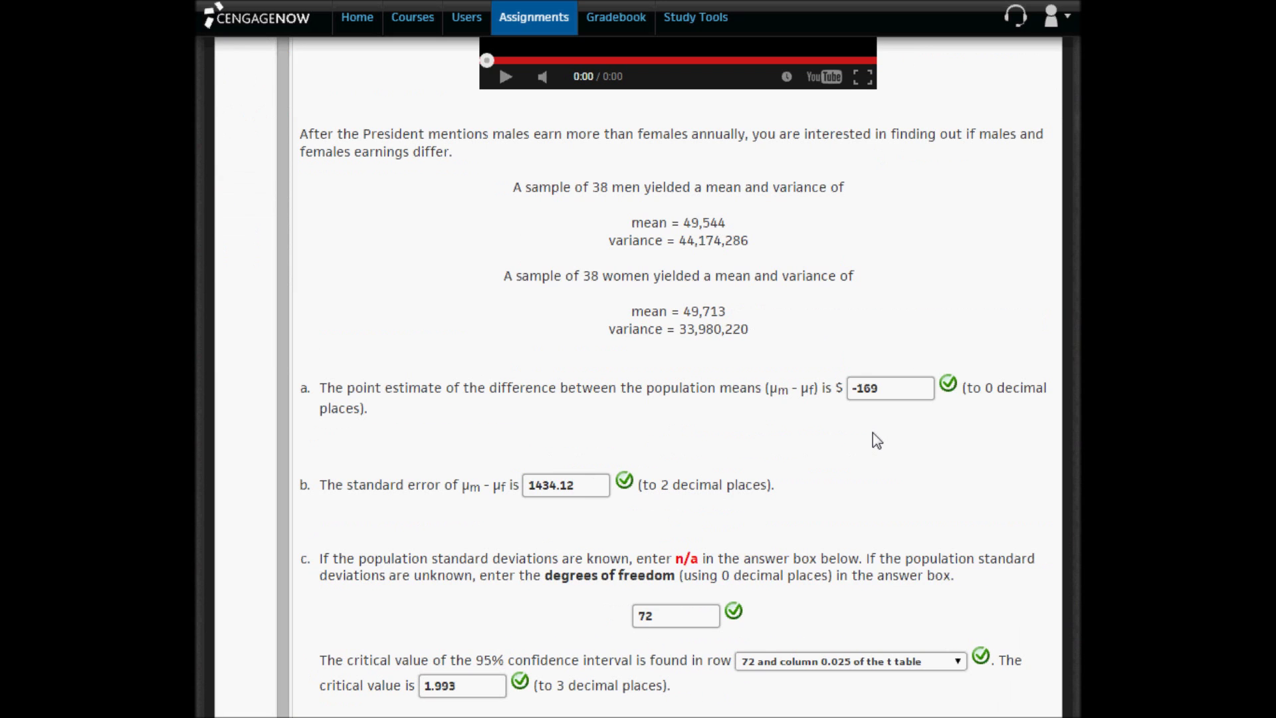
pyautogui.scroll(-3, 877, 440)
pyautogui.scroll(-2, 877, 440)
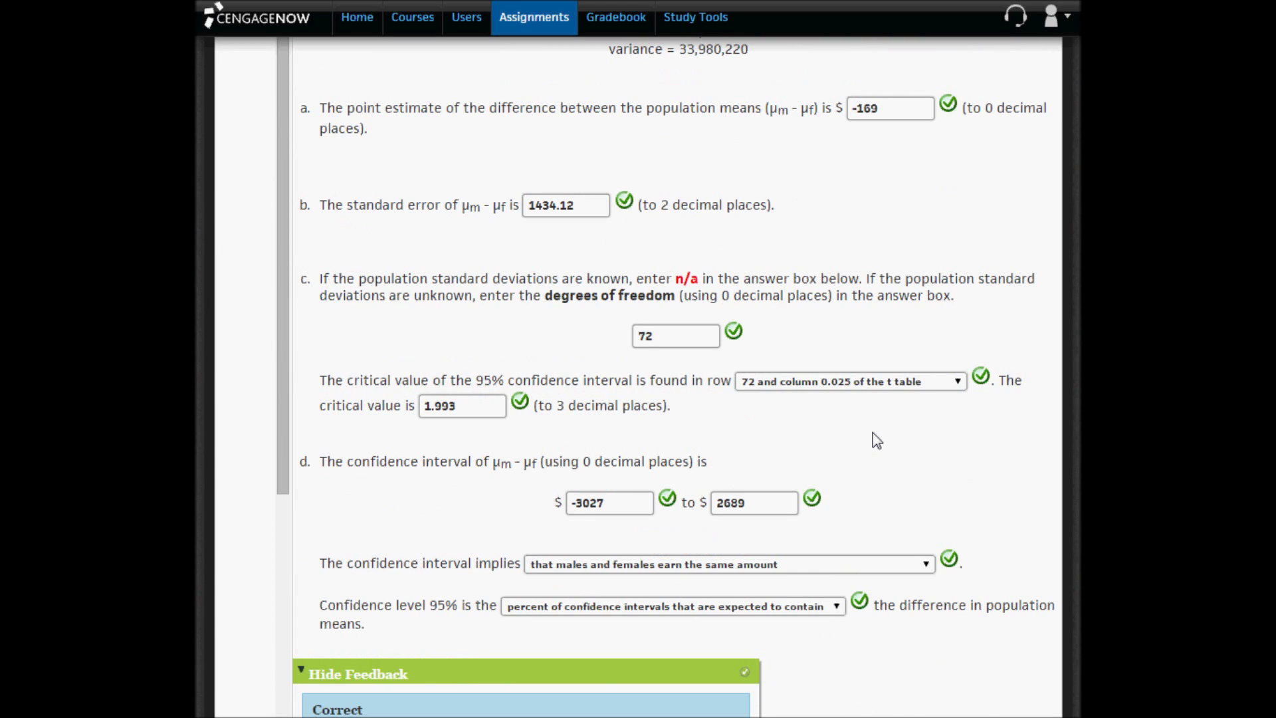